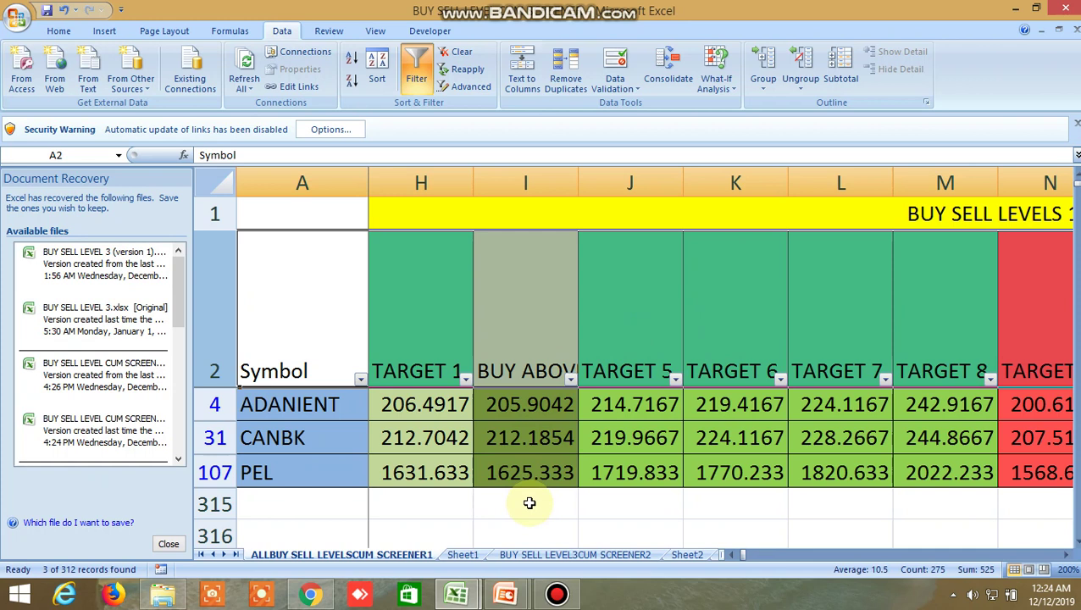
- Examine the buy and sell target columns under BUY SELL LEVELS 1 for the three filtered symbols
{"action": "left_click", "coordinate": [734, 556]}
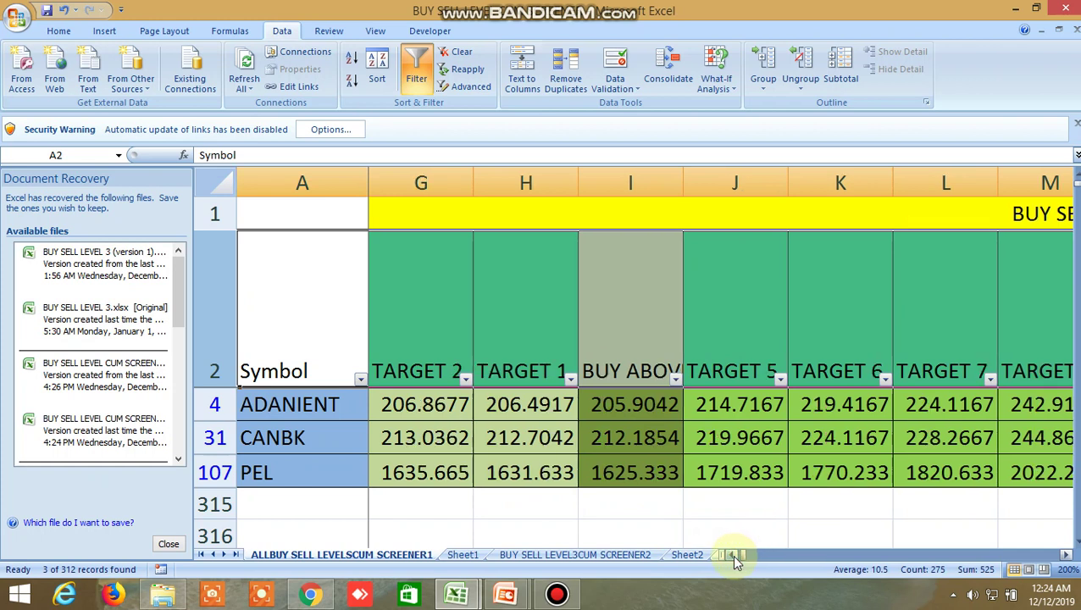
{"action": "left_click", "coordinate": [734, 555]}
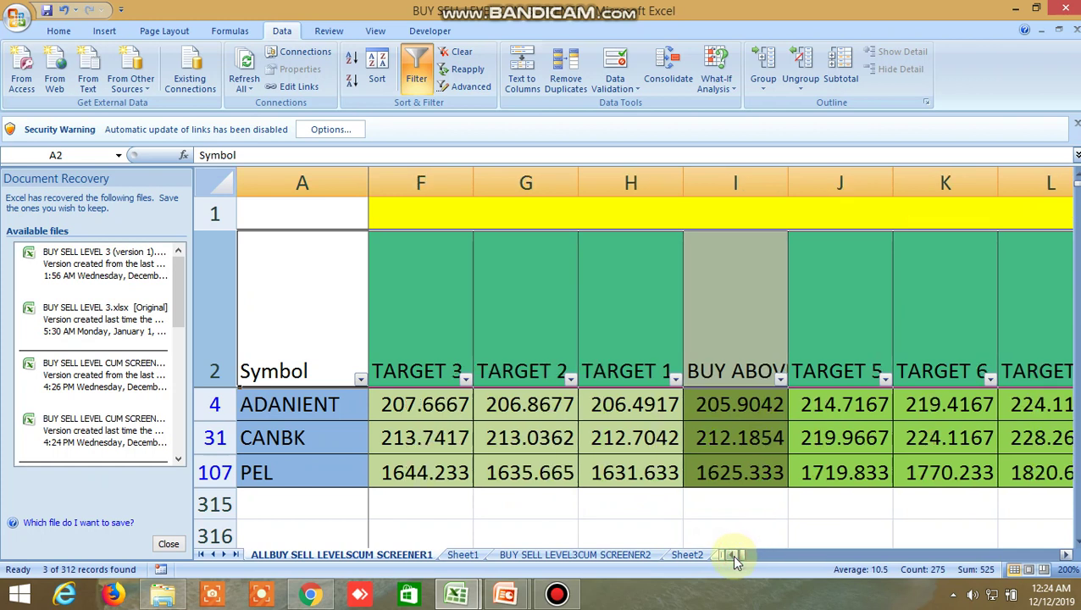
{"action": "left_click", "coordinate": [733, 556]}
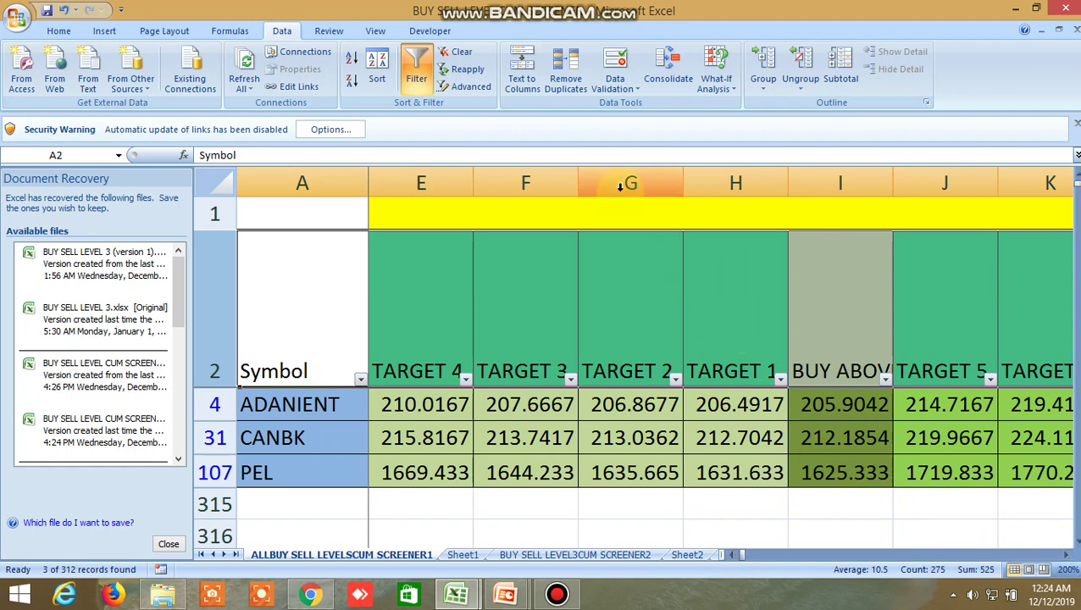
{"action": "left_click", "coordinate": [1067, 555]}
{"action": "left_click", "coordinate": [1067, 556]}
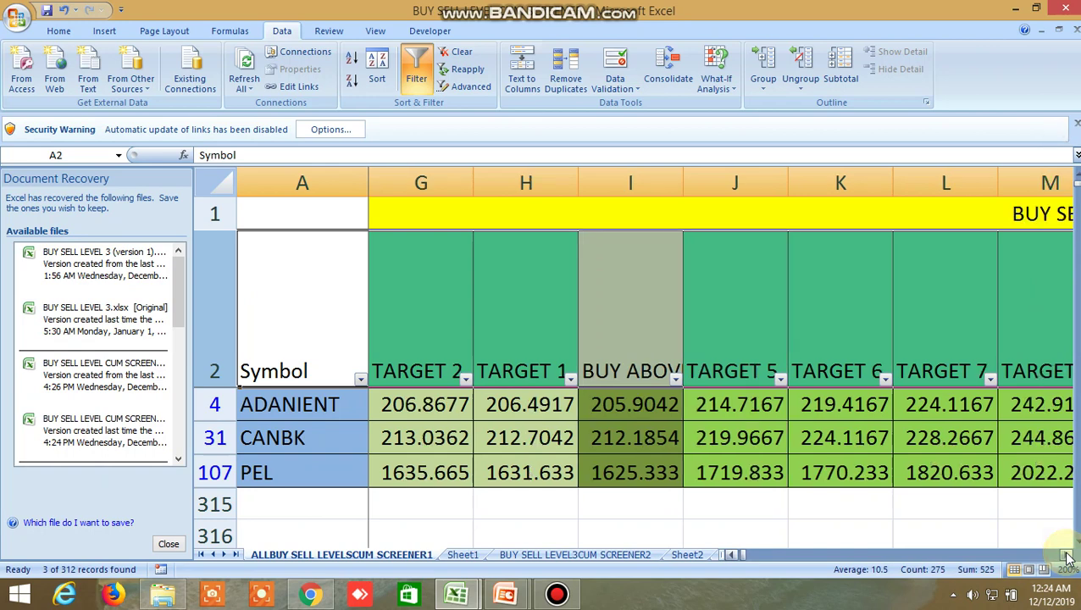
{"action": "left_click", "coordinate": [1067, 555]}
{"action": "left_click", "coordinate": [1067, 555]}
{"action": "left_click", "coordinate": [1067, 556]}
{"action": "left_click", "coordinate": [1068, 556]}
{"action": "left_click", "coordinate": [1067, 556]}
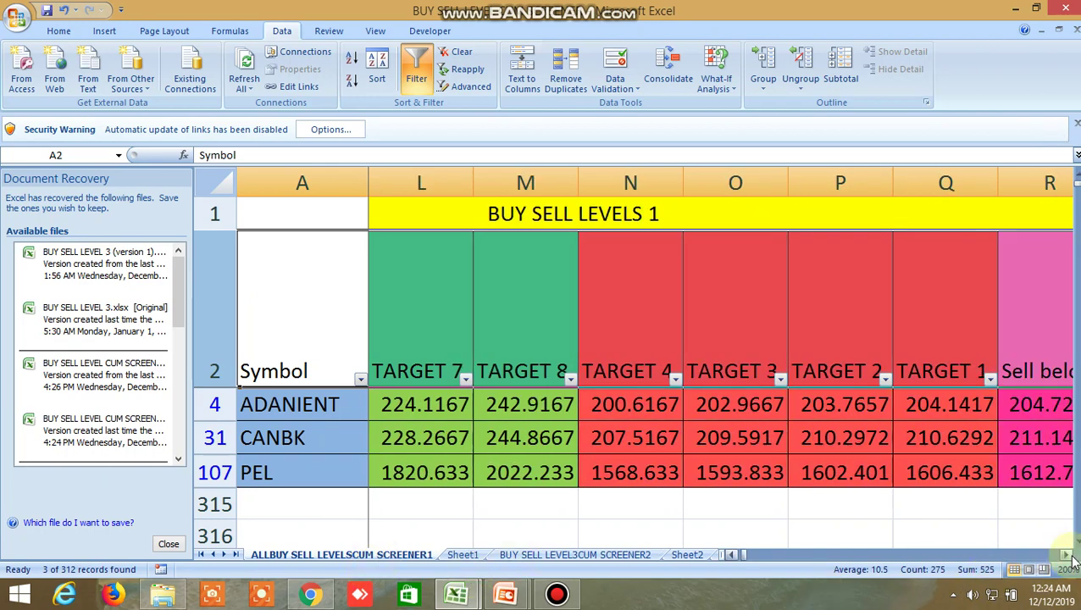
- Look through the remaining columns up to QUARTILE 1 and QUARTILE 30, and return to the sheet's first columns
{"action": "left_click_drag", "start_coordinate": [1067, 556], "coordinate": [1062, 559]}
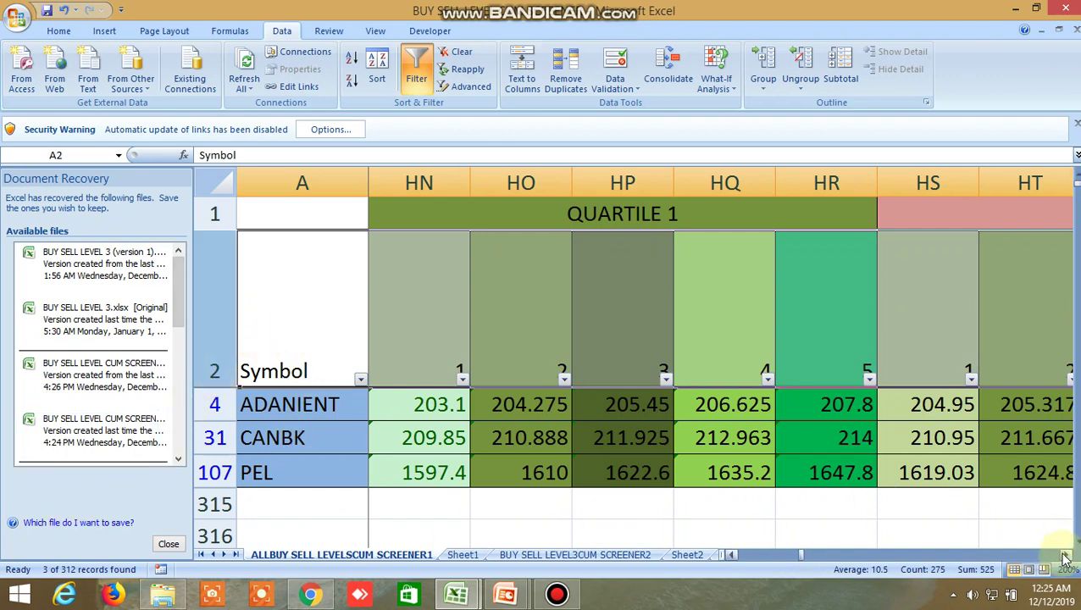
{"action": "left_click_drag", "start_coordinate": [1065, 559], "coordinate": [1065, 559]}
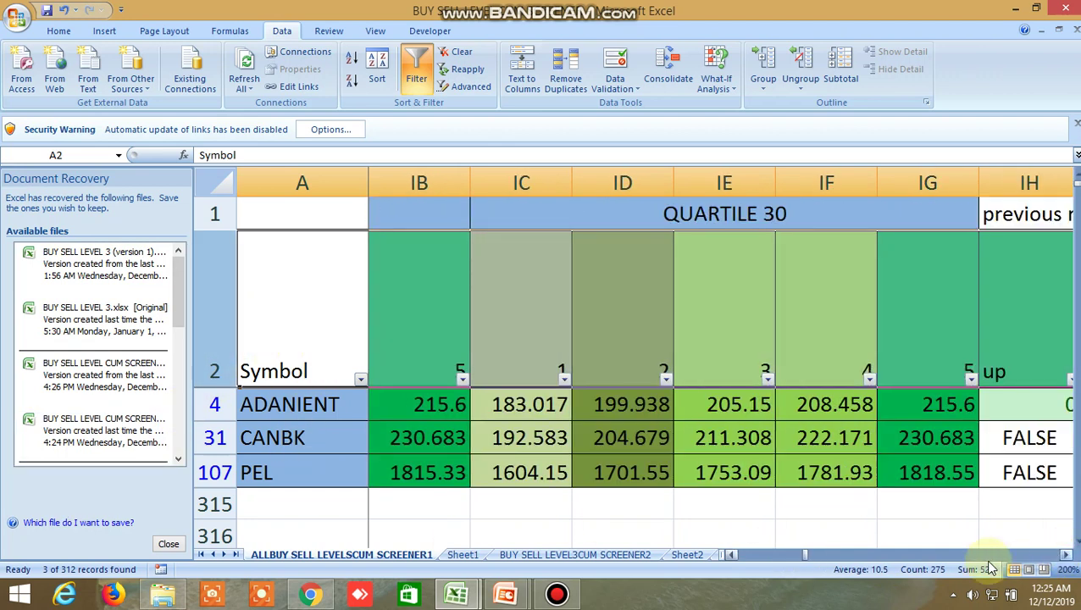
{"action": "left_click_drag", "start_coordinate": [809, 556], "coordinate": [584, 575]}
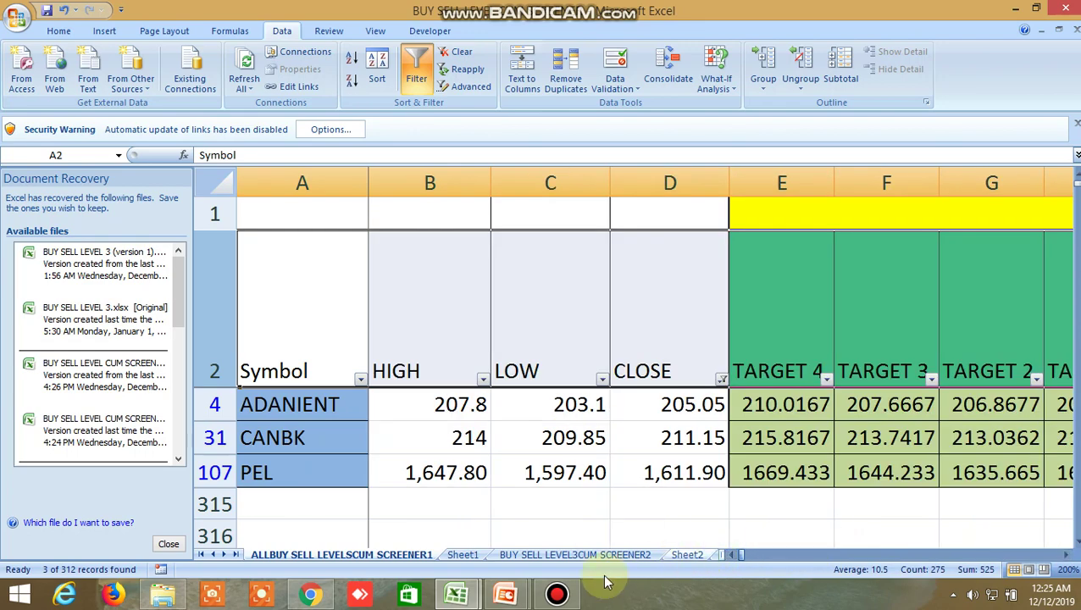
- Open the BUY SELL LEVEL3CUM SCREENER2 sheet and select its BUY SELL LEVELS 3, UPTREND and DOWNTREND headings in turn
{"action": "left_click", "coordinate": [585, 556]}
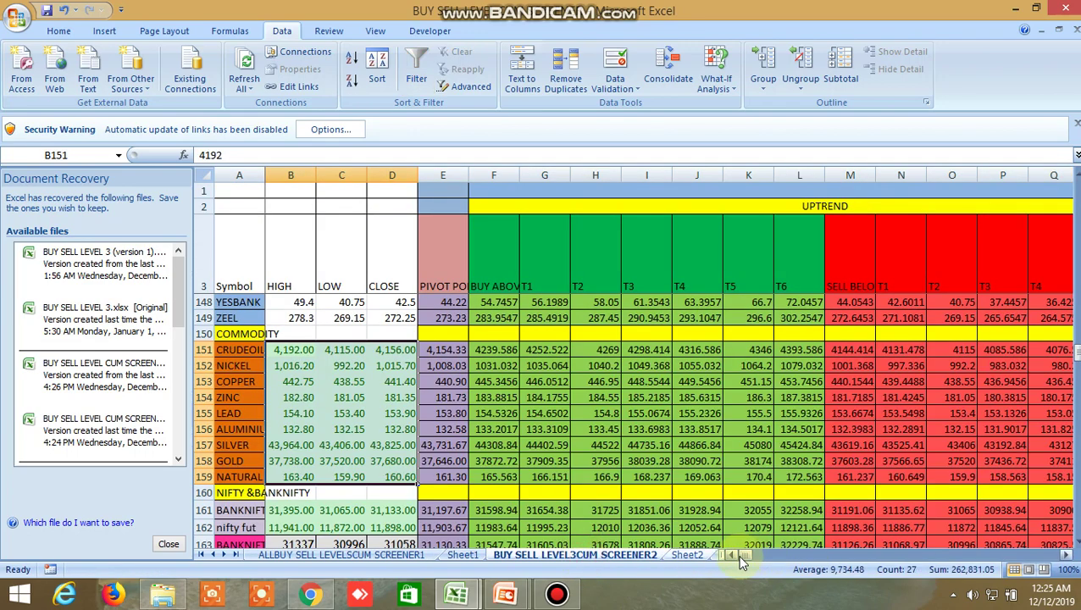
{"action": "left_click_drag", "start_coordinate": [747, 556], "coordinate": [739, 552]}
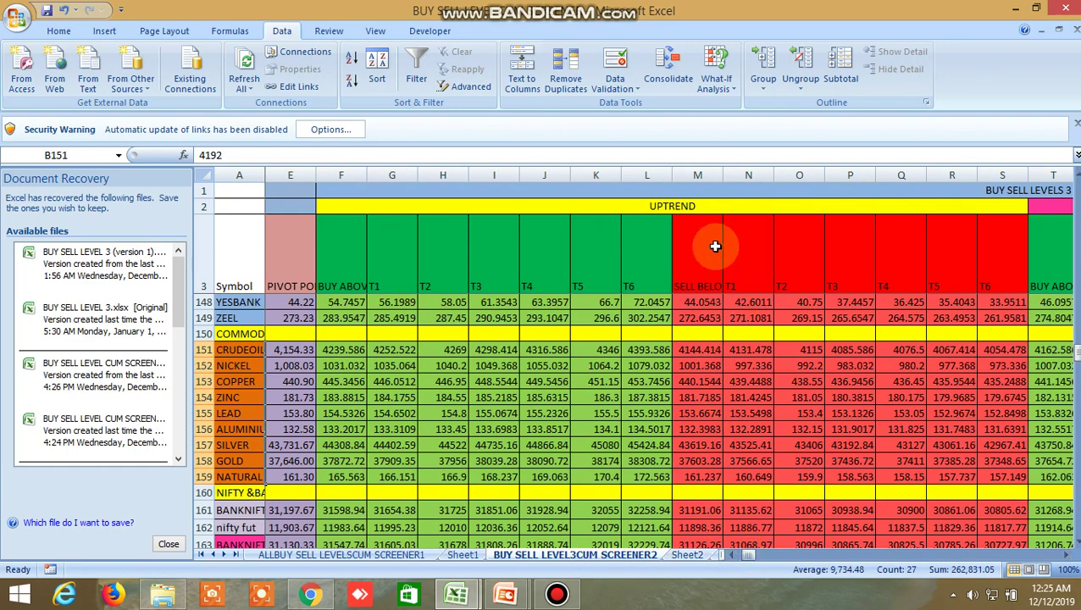
{"action": "left_click", "coordinate": [797, 193]}
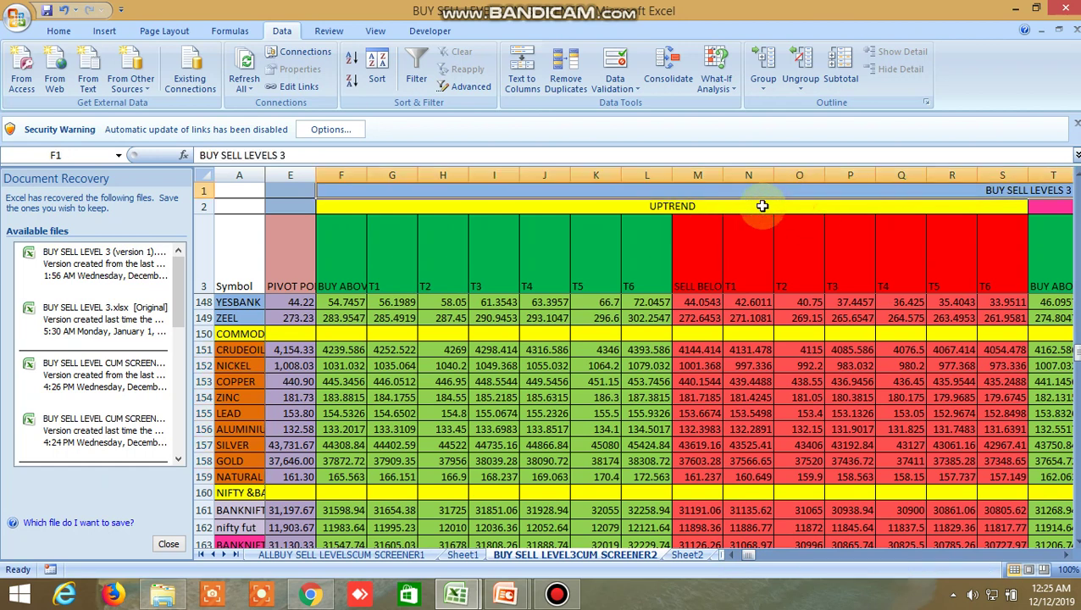
{"action": "left_click", "coordinate": [683, 208]}
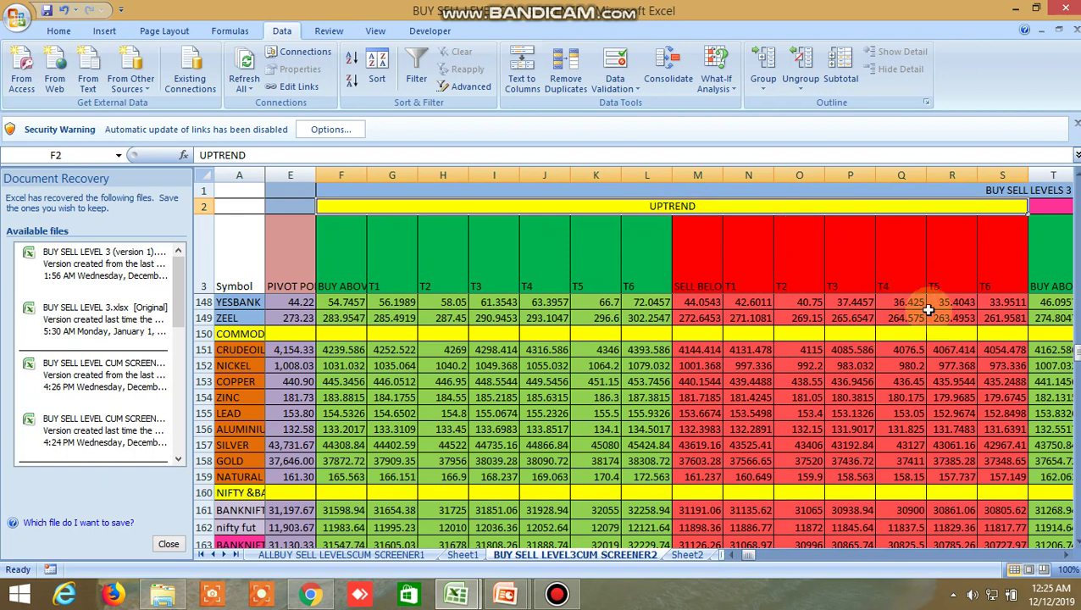
{"action": "left_click", "coordinate": [1054, 208]}
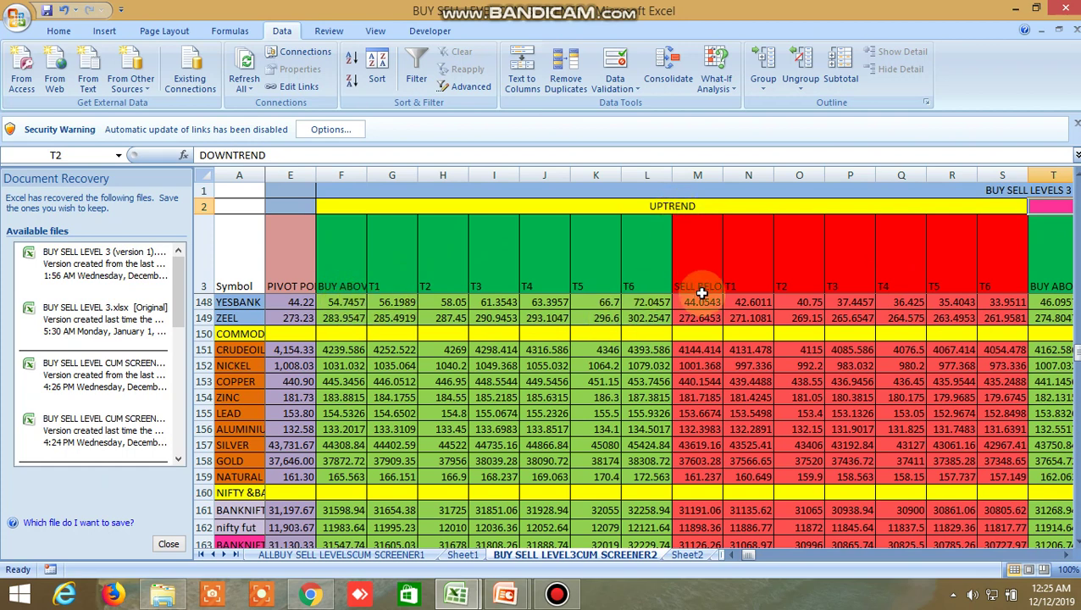
- Examine the buy and sell target columns T1 to T6 under the DOWNTREND heading
{"action": "left_click", "coordinate": [1066, 555]}
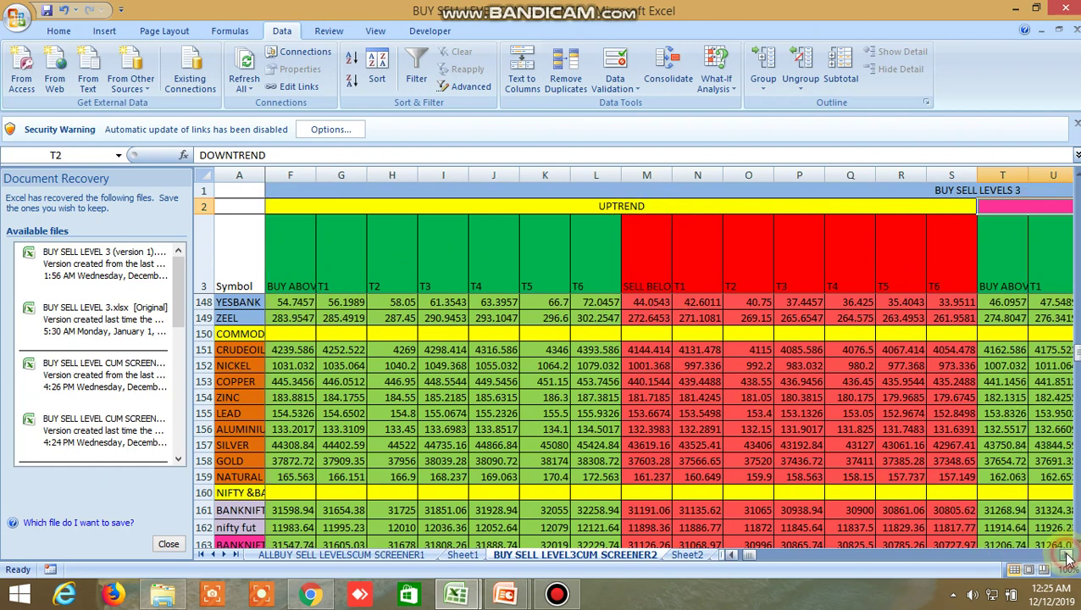
{"action": "left_click", "coordinate": [1067, 555]}
{"action": "left_click", "coordinate": [1066, 555]}
{"action": "left_click", "coordinate": [1066, 555]}
{"action": "left_click", "coordinate": [1067, 555]}
{"action": "left_click", "coordinate": [1066, 555]}
{"action": "left_click", "coordinate": [1066, 555]}
{"action": "left_click", "coordinate": [1066, 555]}
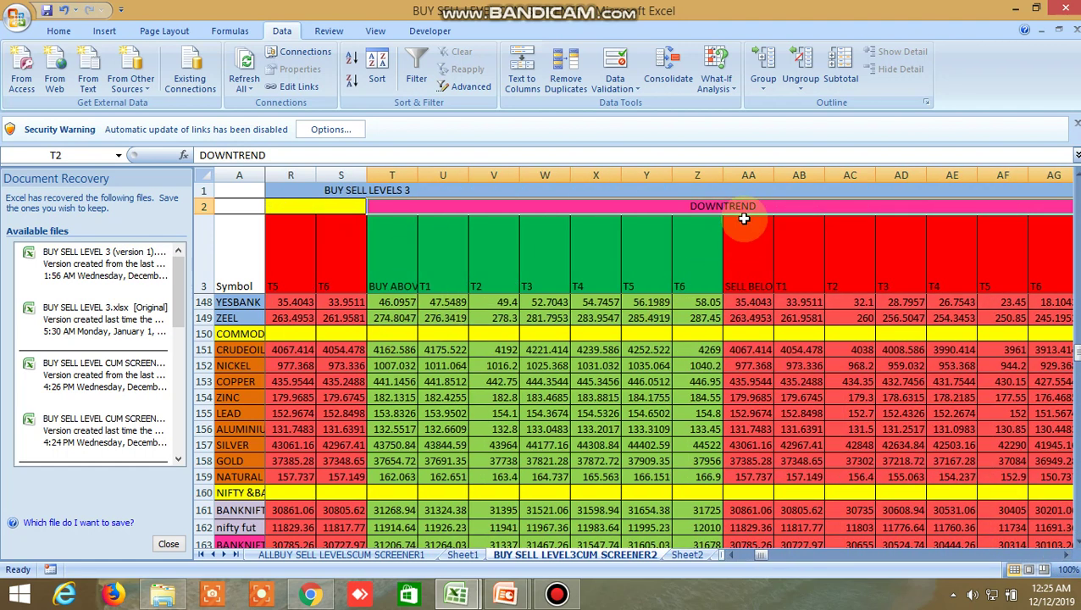
- Examine the BUY LEVELS UPTREND and SELL LEVELS UPTREND columns showing the LTP position relative to the levels
{"action": "left_click", "coordinate": [1066, 555]}
{"action": "left_click", "coordinate": [1066, 555]}
{"action": "left_click", "coordinate": [1066, 554]}
{"action": "left_click", "coordinate": [1066, 555]}
{"action": "left_click", "coordinate": [1067, 555]}
{"action": "left_click", "coordinate": [1066, 555]}
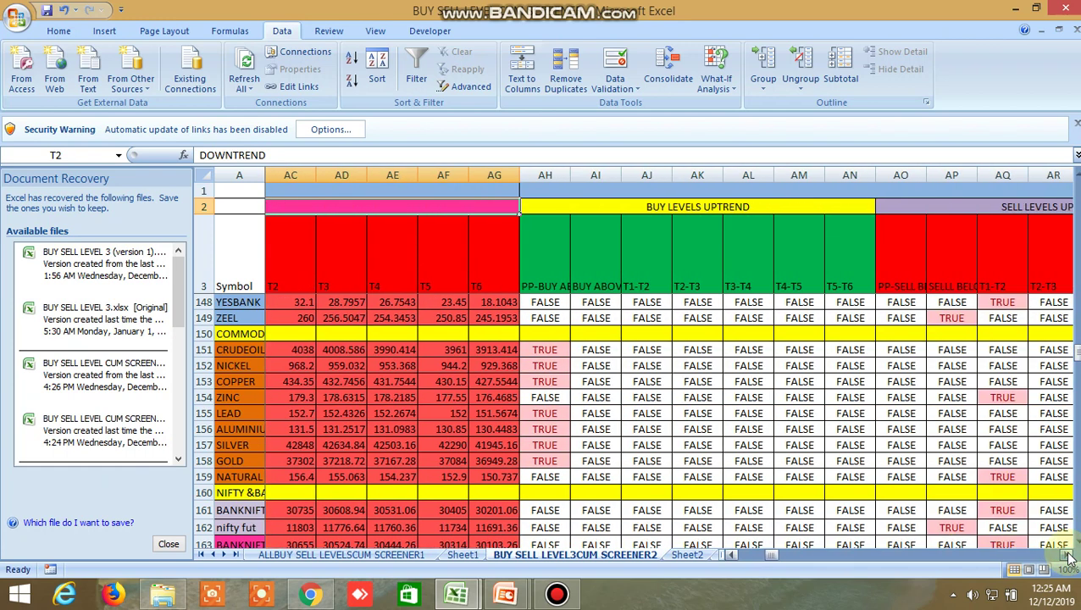
{"action": "left_click", "coordinate": [1066, 555]}
{"action": "left_click", "coordinate": [1066, 555]}
{"action": "left_click", "coordinate": [1066, 555]}
{"action": "left_click", "coordinate": [1067, 554]}
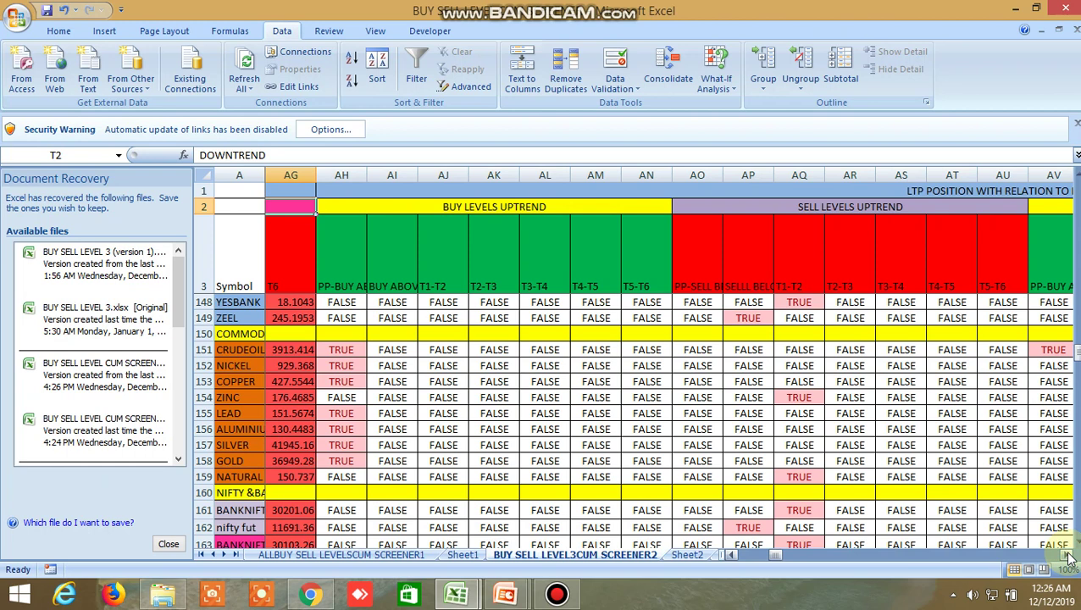
{"action": "left_click", "coordinate": [1066, 555]}
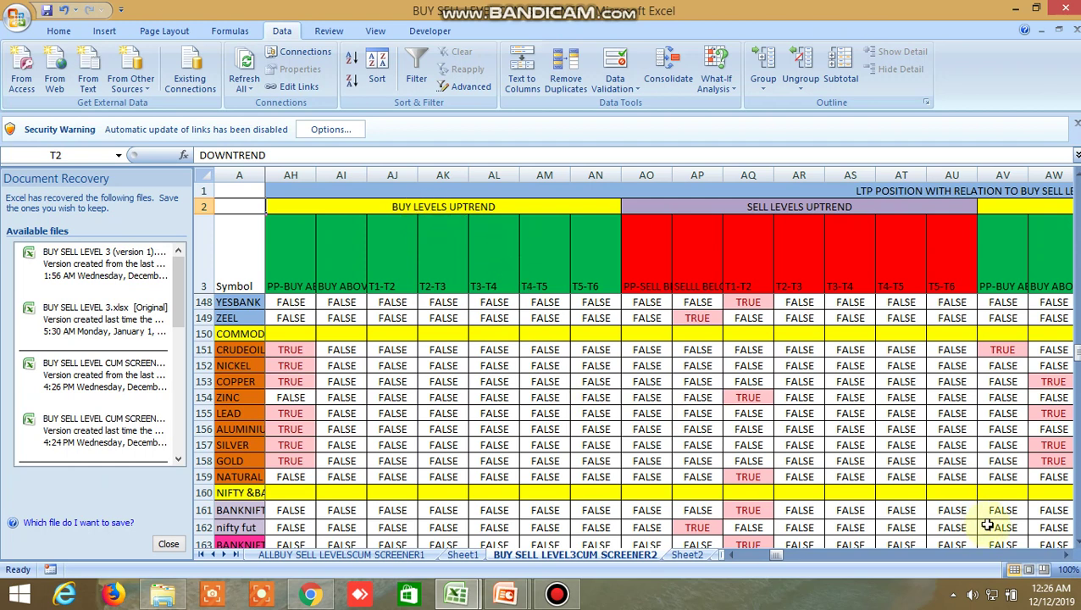
- Examine the BUY LEVELS DOWNTREND and SELL LEVELS DOWNTREND columns of the LTP position section
{"action": "left_click", "coordinate": [1066, 555]}
{"action": "left_click", "coordinate": [1066, 555]}
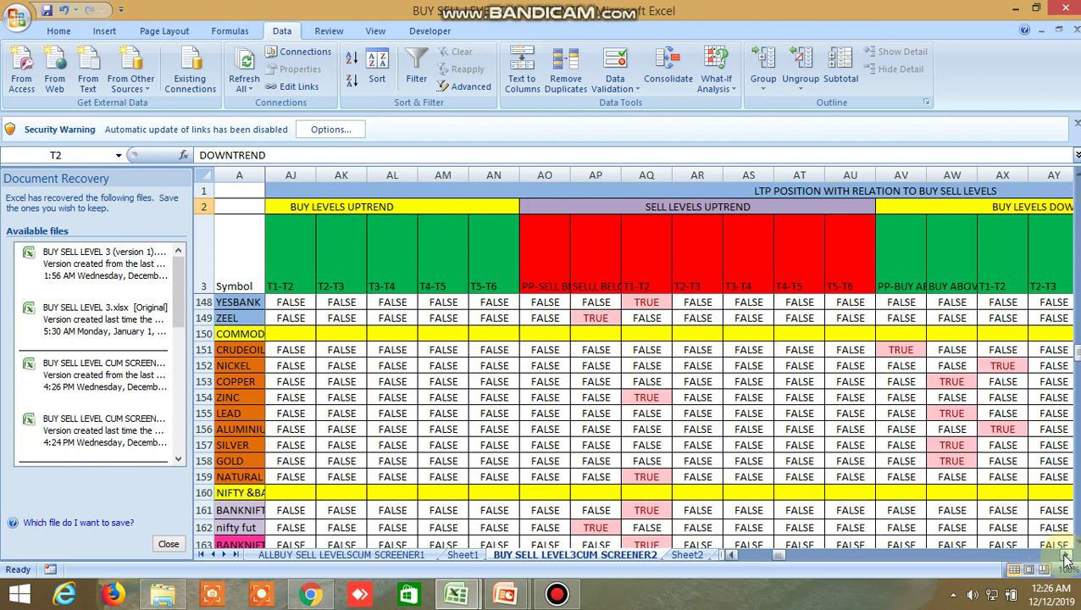
{"action": "left_click", "coordinate": [1067, 555]}
{"action": "left_click", "coordinate": [1066, 555]}
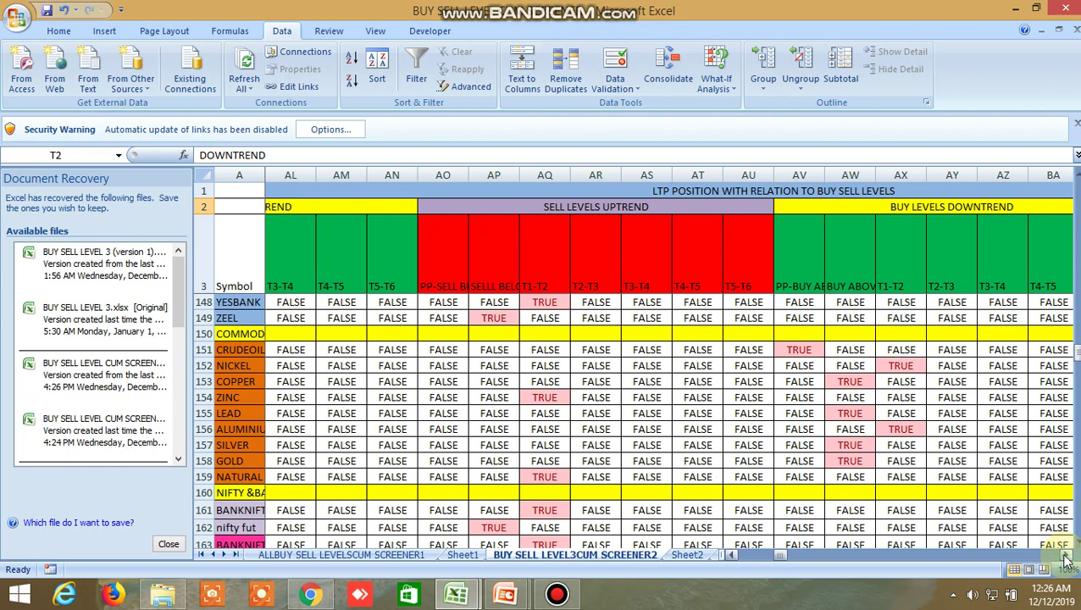
{"action": "left_click", "coordinate": [1066, 555]}
{"action": "left_click", "coordinate": [1066, 555]}
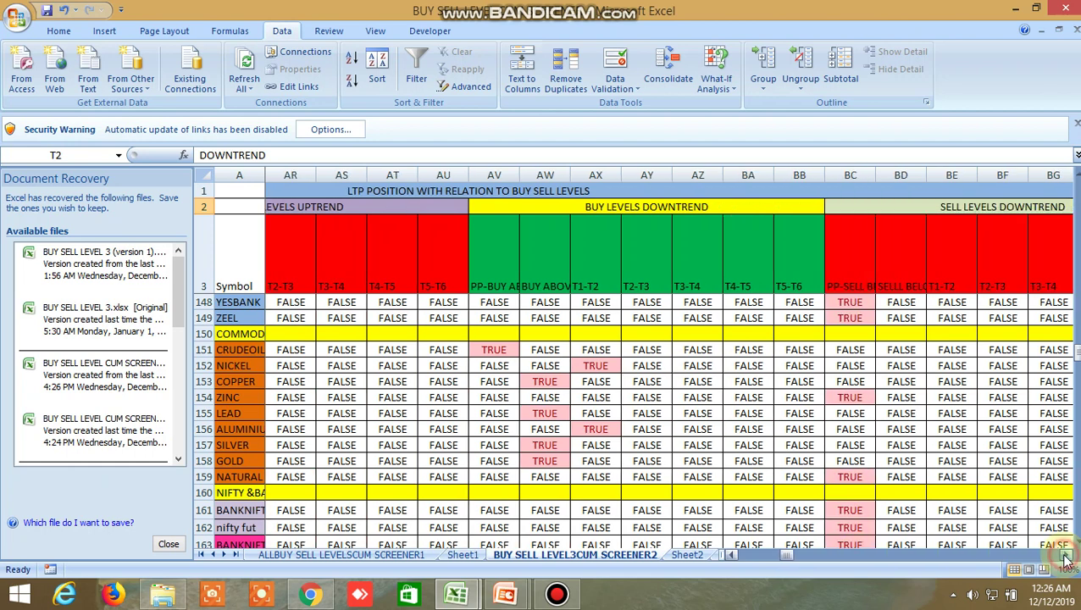
{"action": "left_click", "coordinate": [1066, 554]}
{"action": "left_click", "coordinate": [1066, 555]}
{"action": "left_click", "coordinate": [1067, 554]}
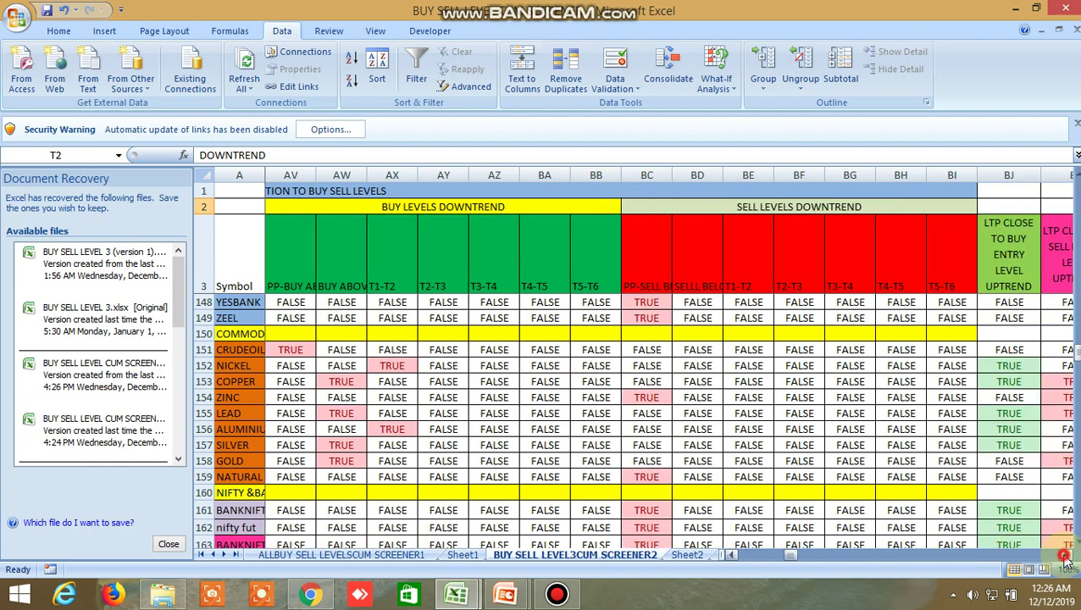
- Review the columns for LTP close to entry level, 5MA, 30MA and the 5-30 MA CROSS
{"action": "left_click", "coordinate": [1066, 554]}
{"action": "left_click", "coordinate": [1066, 555]}
{"action": "left_click", "coordinate": [1066, 555]}
{"action": "left_click", "coordinate": [1066, 555]}
{"action": "left_click", "coordinate": [1066, 555]}
{"action": "left_click", "coordinate": [1067, 555]}
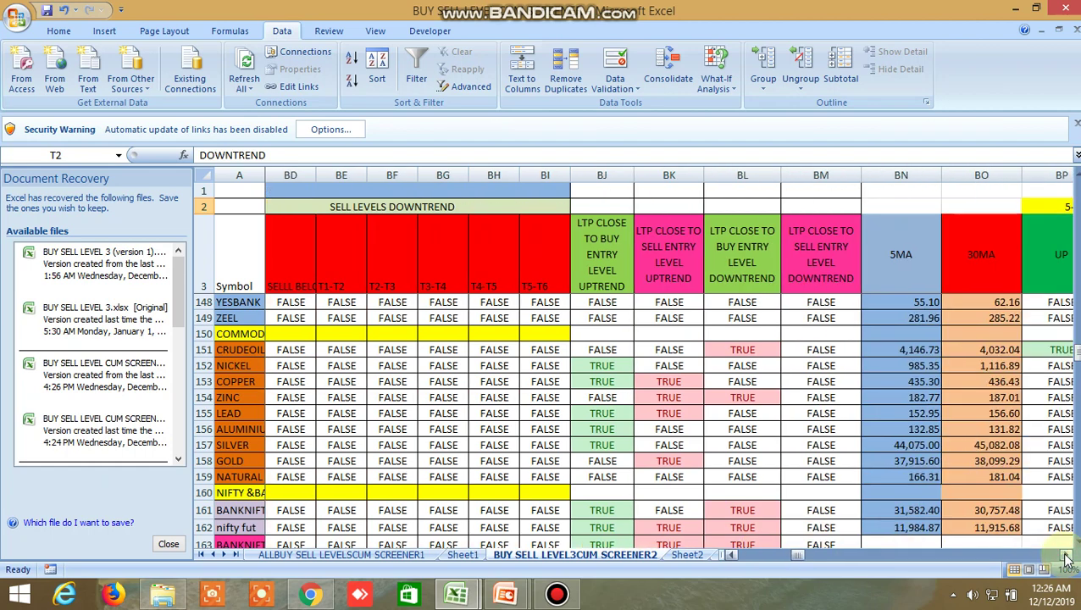
{"action": "left_click", "coordinate": [1066, 554]}
{"action": "left_click", "coordinate": [1066, 555]}
{"action": "left_click", "coordinate": [1066, 555]}
{"action": "left_click", "coordinate": [1066, 555]}
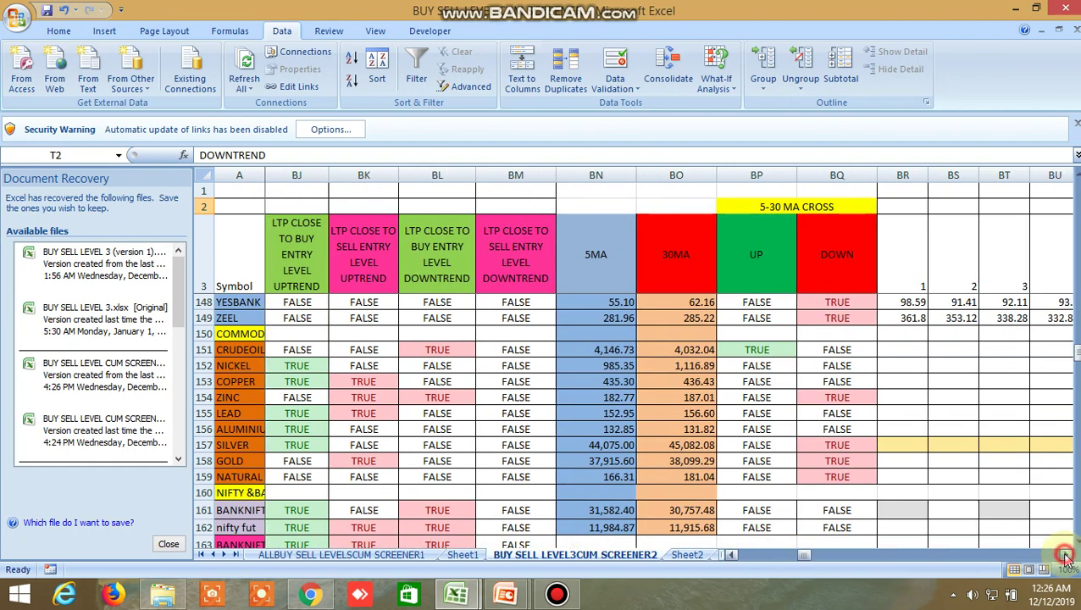
- Look through the numbered price columns that follow the 5-30 MA CROSS section
{"action": "left_click", "coordinate": [1066, 555]}
{"action": "left_click", "coordinate": [1066, 555]}
{"action": "left_click", "coordinate": [1066, 555]}
{"action": "left_click", "coordinate": [1066, 555]}
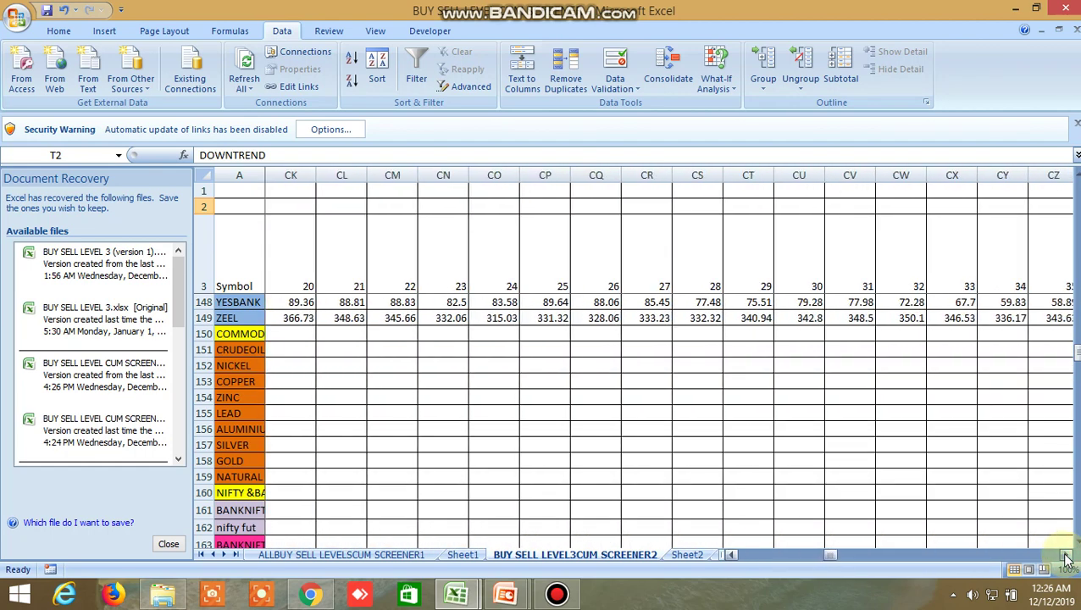
{"action": "left_click", "coordinate": [1066, 555]}
{"action": "left_click", "coordinate": [1066, 555]}
{"action": "left_click", "coordinate": [1066, 555]}
{"action": "left_click", "coordinate": [1066, 555]}
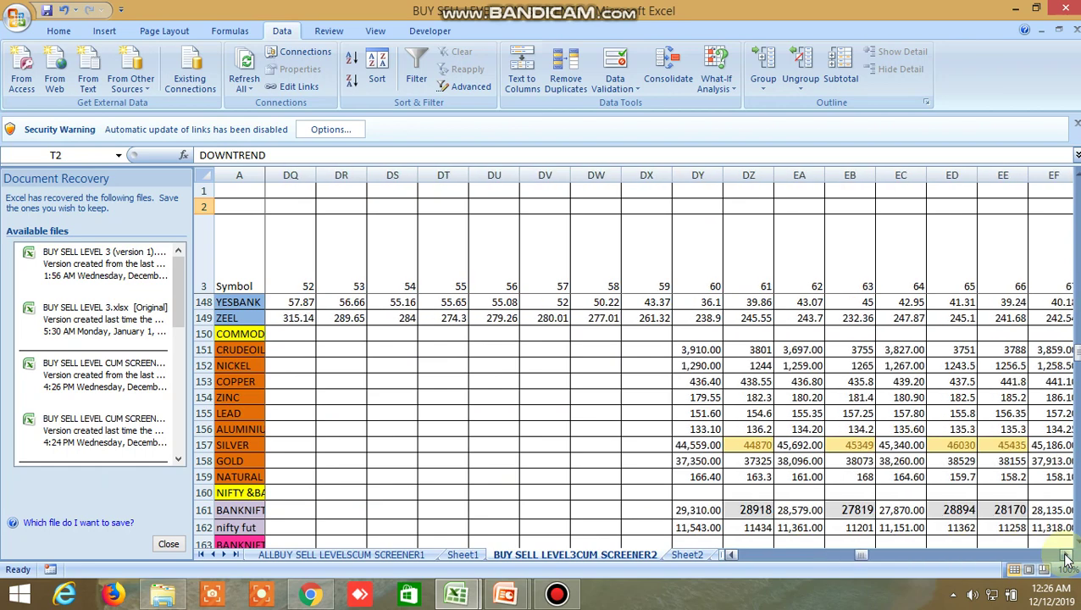
{"action": "left_click", "coordinate": [1066, 554]}
{"action": "left_click", "coordinate": [1067, 555]}
{"action": "left_click", "coordinate": [1066, 555]}
{"action": "left_click", "coordinate": [1066, 555]}
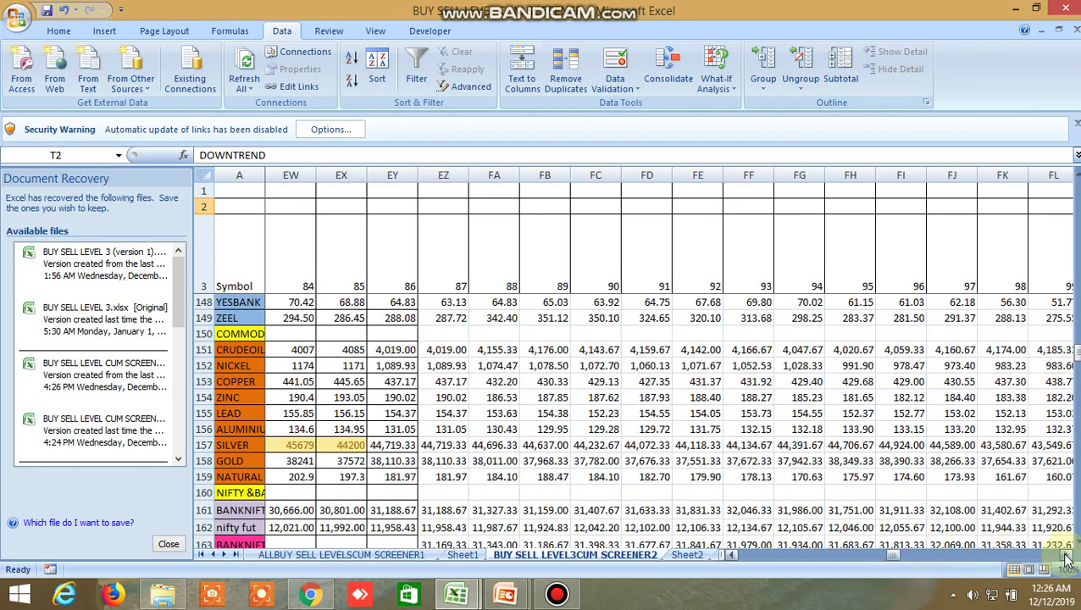
- Examine the EMA, MA, ROC and crossover columns through 3EMA-20EMA-50EMA-100EMA, and return to the first columns
{"action": "left_click", "coordinate": [1066, 555]}
{"action": "left_click", "coordinate": [1066, 555]}
{"action": "left_click", "coordinate": [1067, 555]}
{"action": "left_click", "coordinate": [1066, 555]}
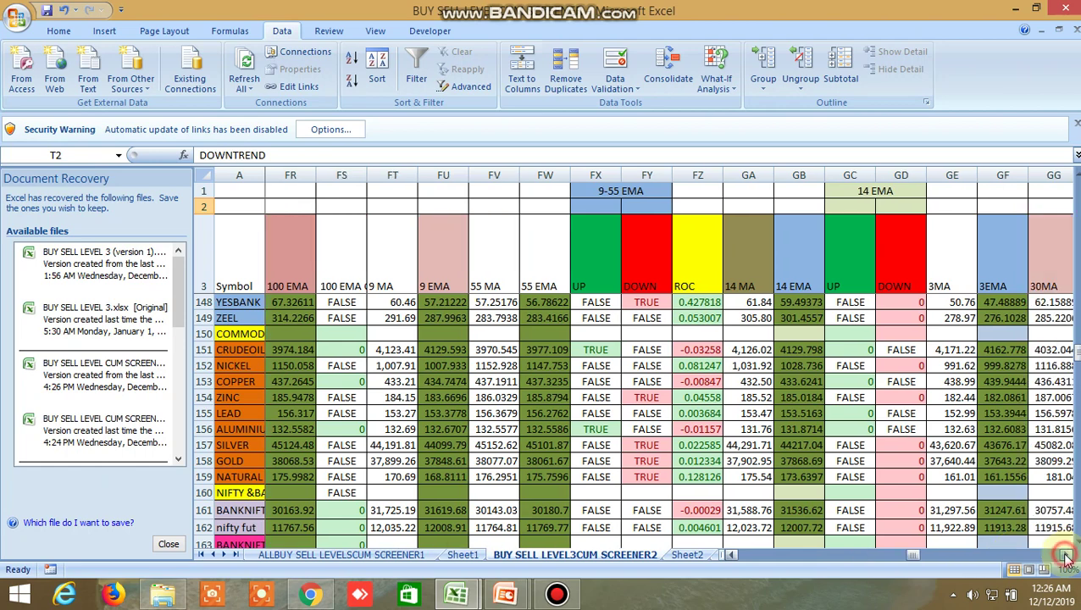
{"action": "left_click", "coordinate": [1066, 555]}
{"action": "left_click", "coordinate": [1066, 554]}
{"action": "left_click", "coordinate": [1066, 555]}
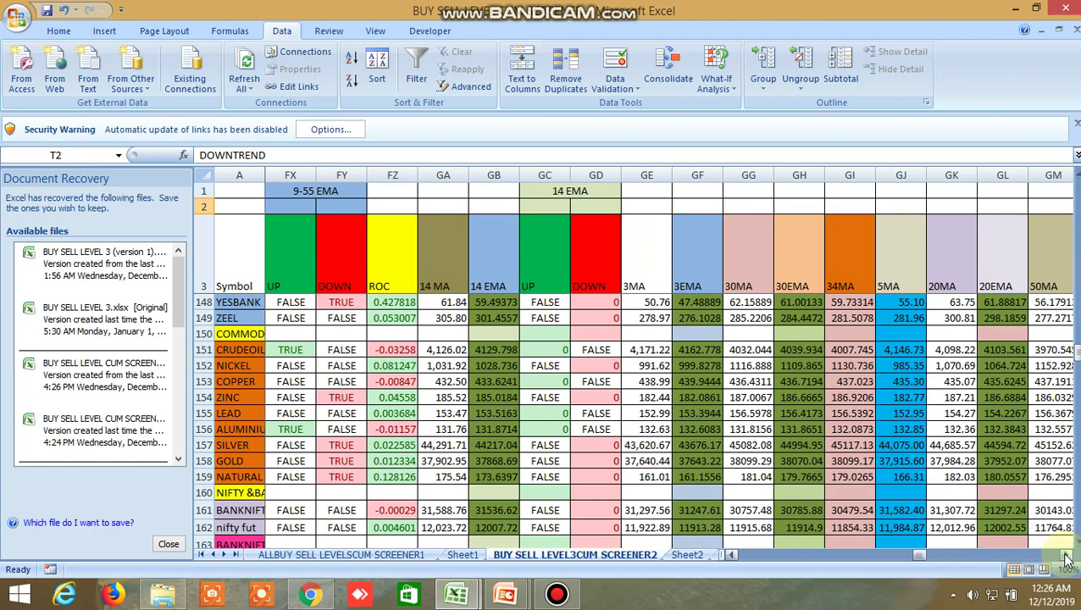
{"action": "left_click", "coordinate": [1066, 555]}
{"action": "left_click", "coordinate": [1066, 554]}
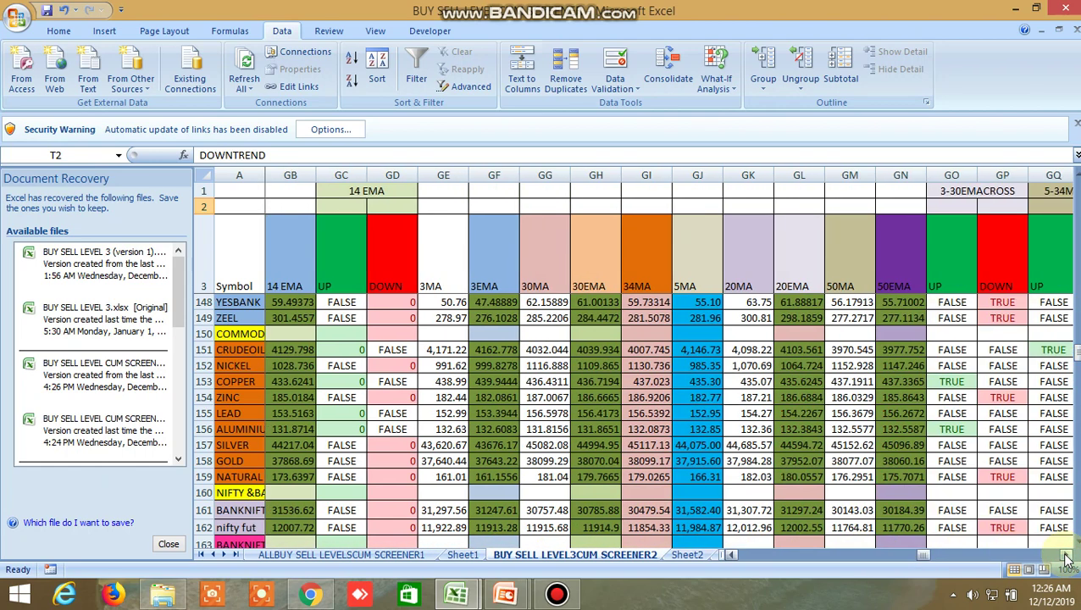
{"action": "left_click", "coordinate": [1066, 555]}
{"action": "left_click", "coordinate": [1066, 554]}
{"action": "left_click", "coordinate": [1067, 554]}
{"action": "left_click", "coordinate": [1066, 555]}
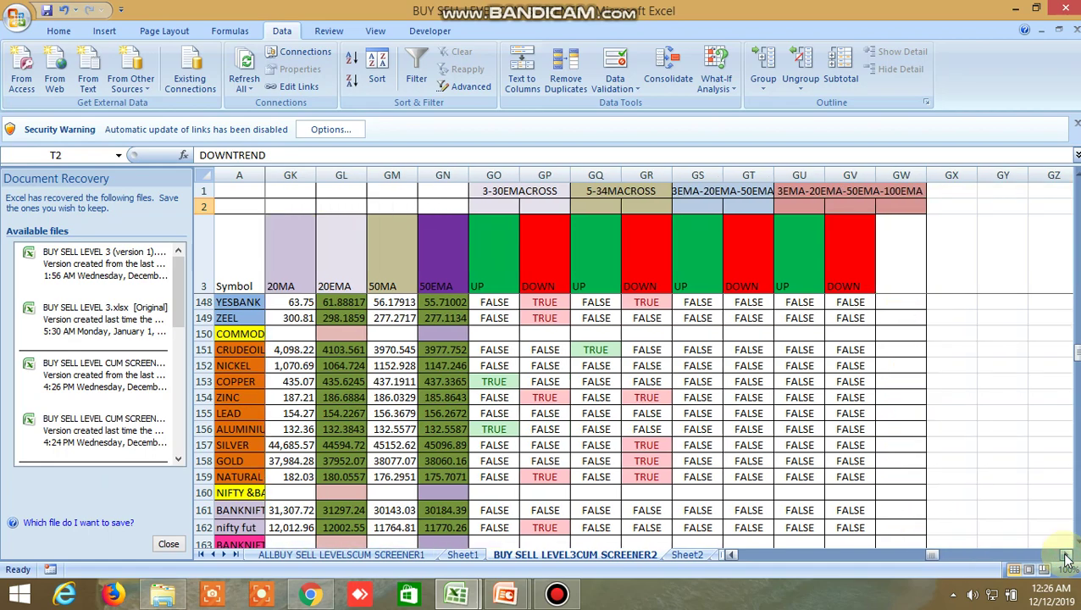
{"action": "left_click_drag", "start_coordinate": [932, 557], "coordinate": [730, 559]}
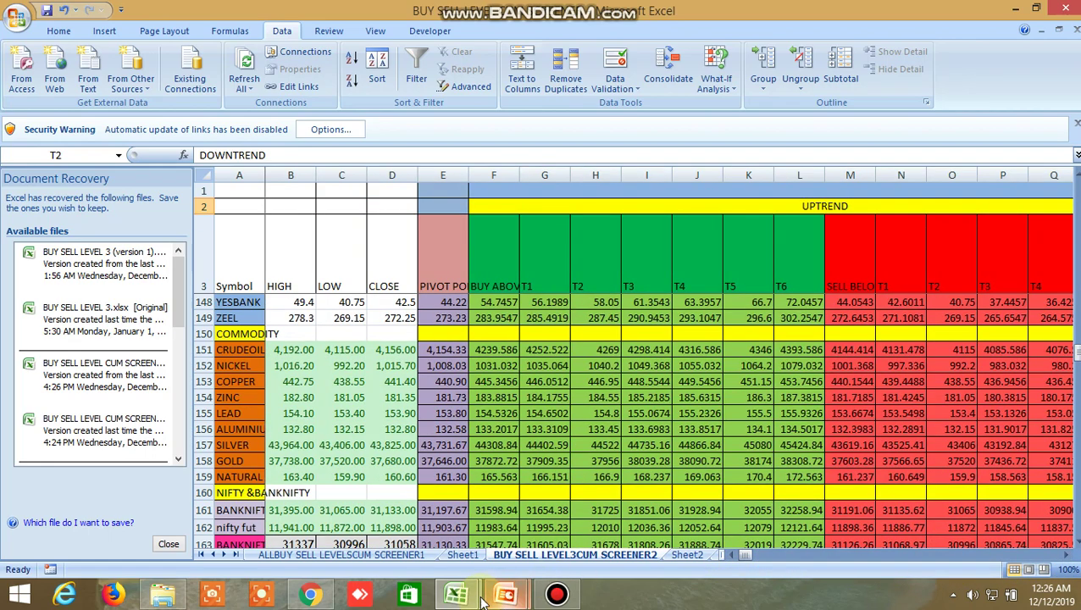
- Switch to the workbook with the single BUY SELL LEVEL sheet and look through its 5-34 MA CROSS, numbered price and HLCC/4 columns
{"action": "mouse_move", "coordinate": [481, 600]}
{"action": "left_click", "coordinate": [351, 503]}
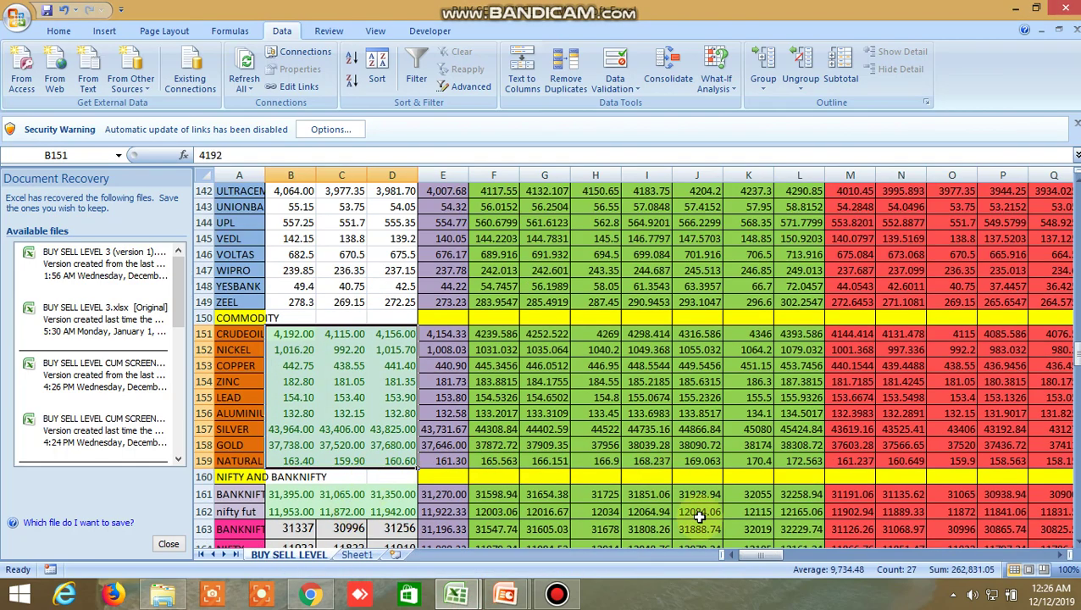
{"action": "left_click_drag", "start_coordinate": [759, 556], "coordinate": [927, 564]}
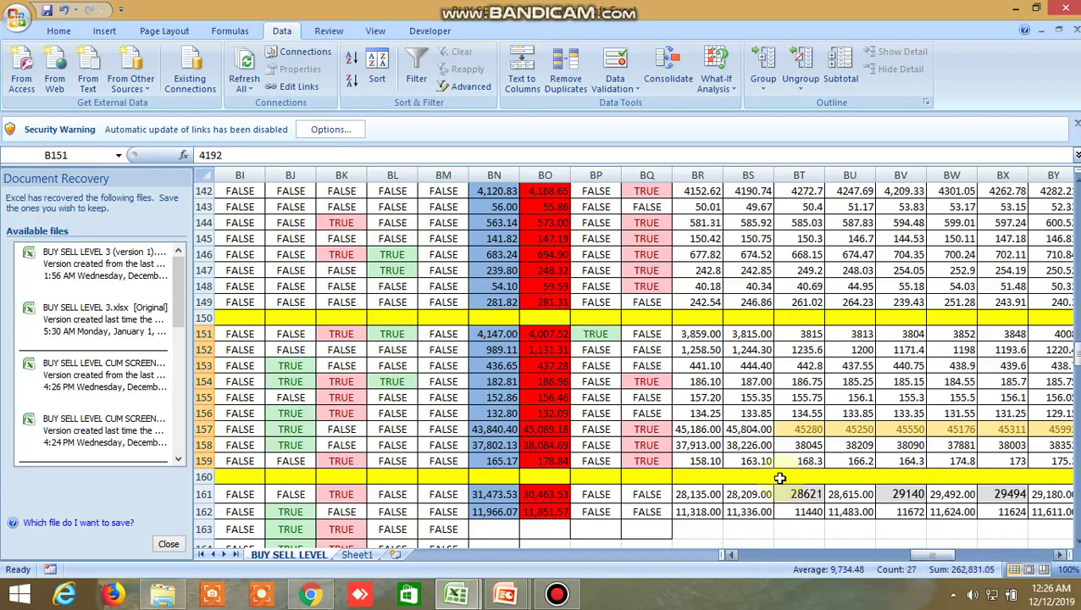
{"action": "scroll", "coordinate": [755, 410], "scroll_direction": "up", "scroll_amount": 20}
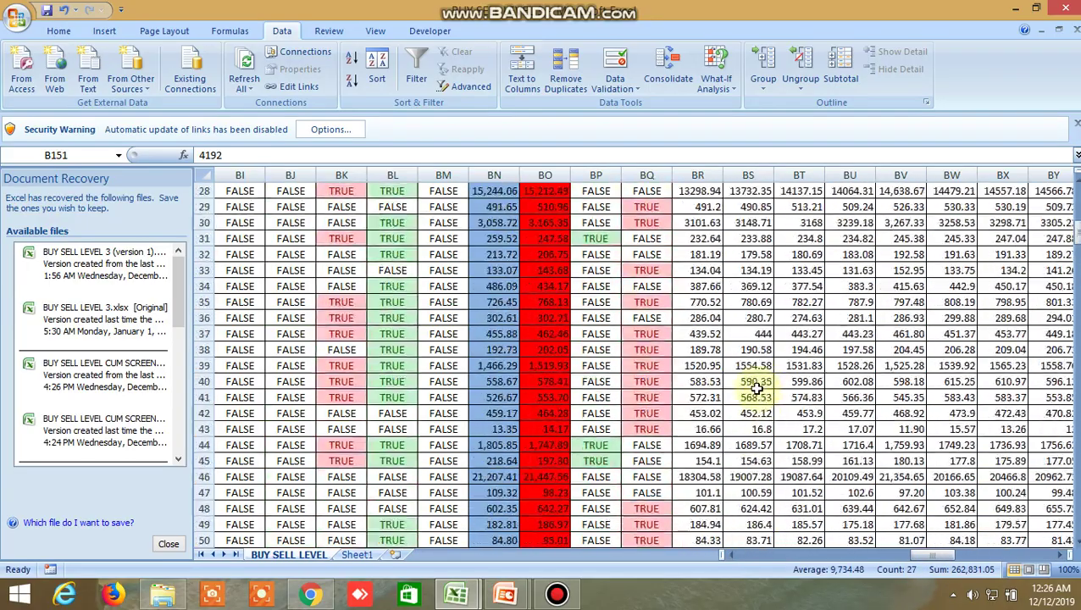
{"action": "scroll", "coordinate": [758, 386], "scroll_direction": "up", "scroll_amount": 9}
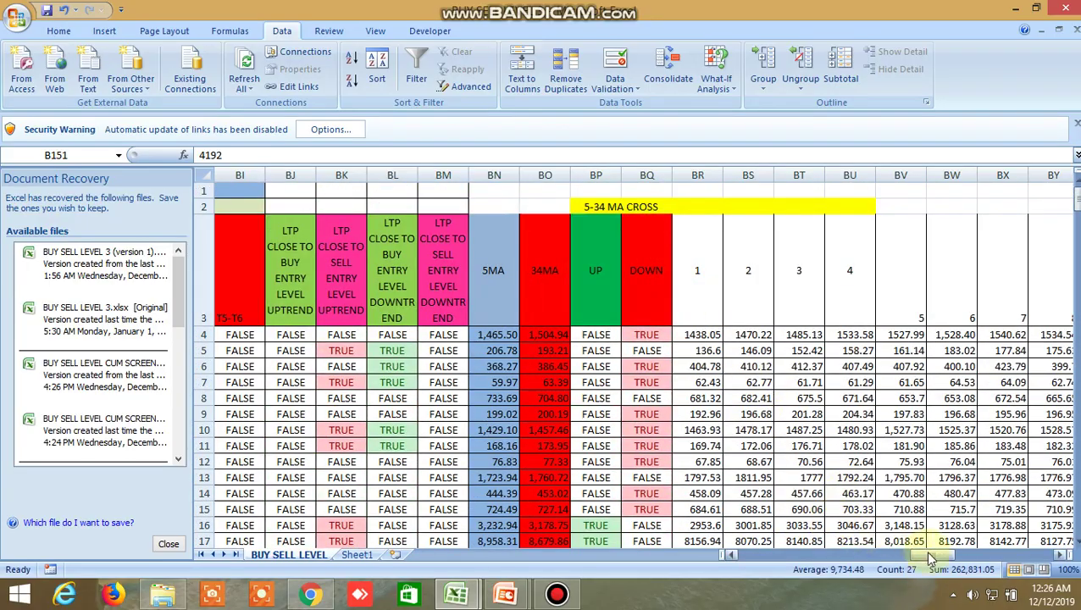
{"action": "left_click_drag", "start_coordinate": [928, 556], "coordinate": [1040, 570]}
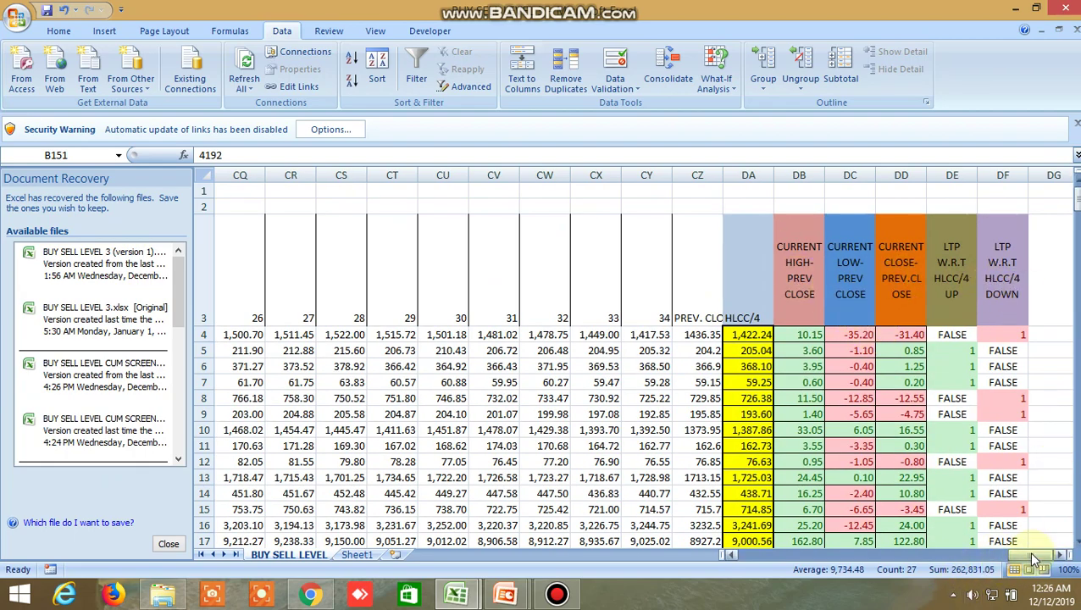
- Turn on filtering for the header row 3 of the BUY SELL LEVEL sheet
{"action": "left_click_drag", "start_coordinate": [1031, 557], "coordinate": [754, 557]}
{"action": "left_click", "coordinate": [203, 280]}
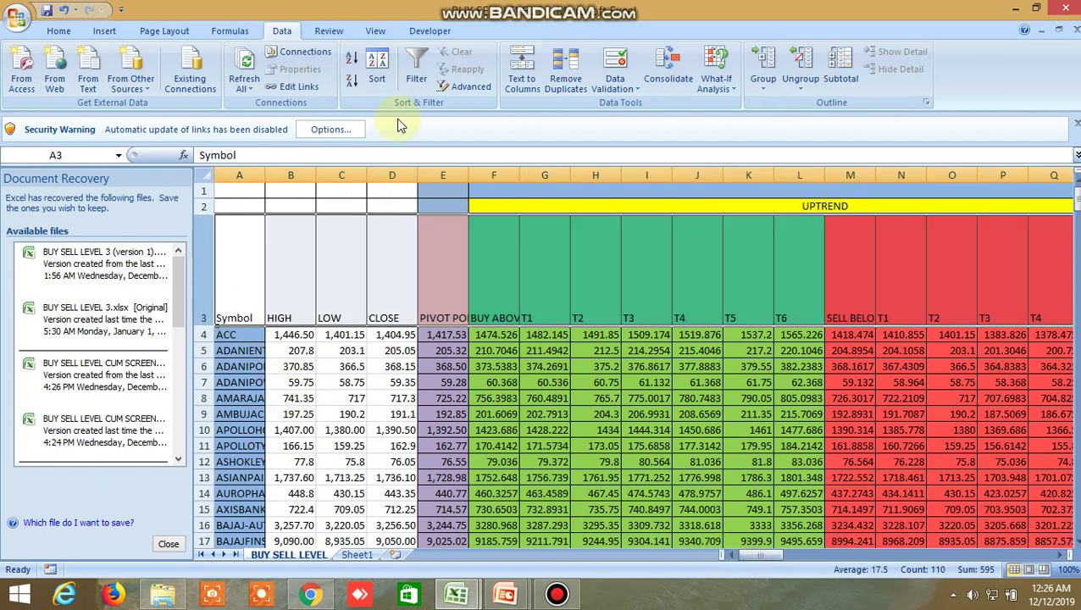
{"action": "left_click", "coordinate": [416, 72]}
{"action": "left_click", "coordinate": [748, 540]}
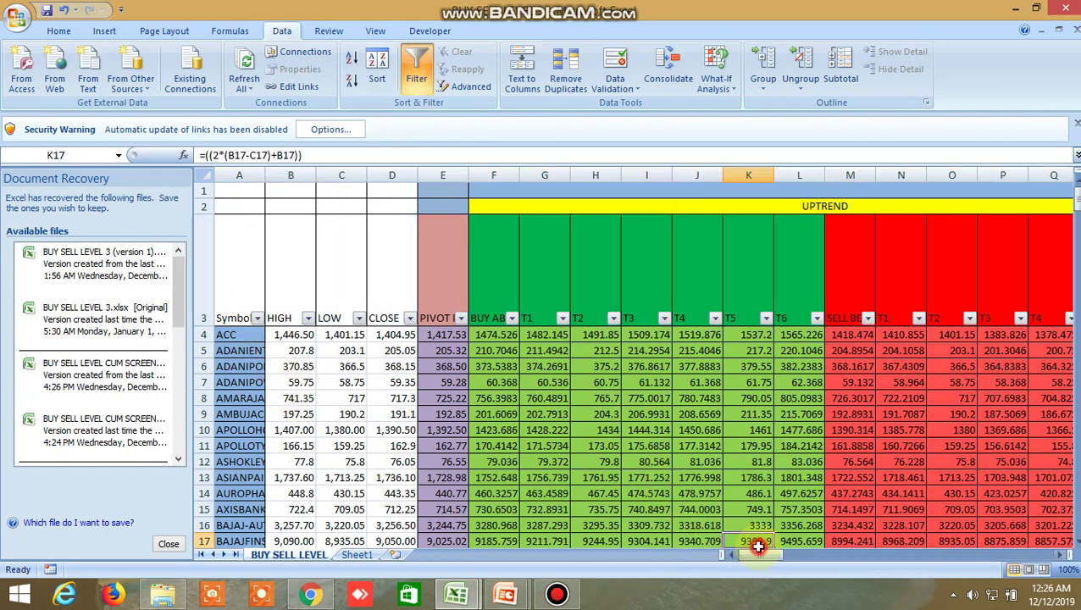
- Filter the UP column of the 5-34 MA CROSS section to show only TRUE, excluding FALSE and blanks
{"action": "left_click_drag", "start_coordinate": [762, 557], "coordinate": [919, 582]}
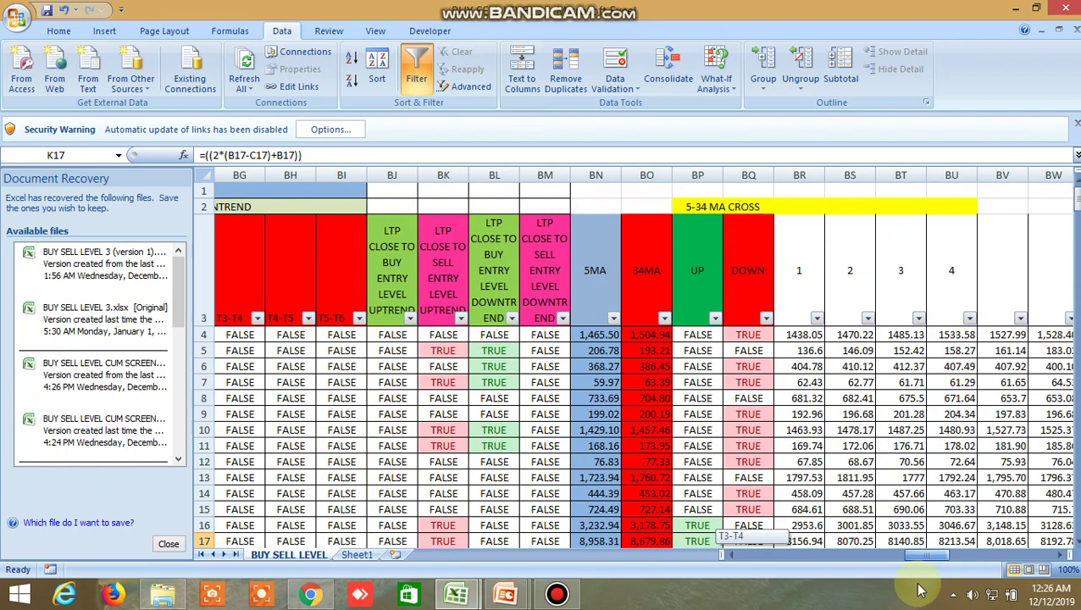
{"action": "left_click", "coordinate": [715, 318]}
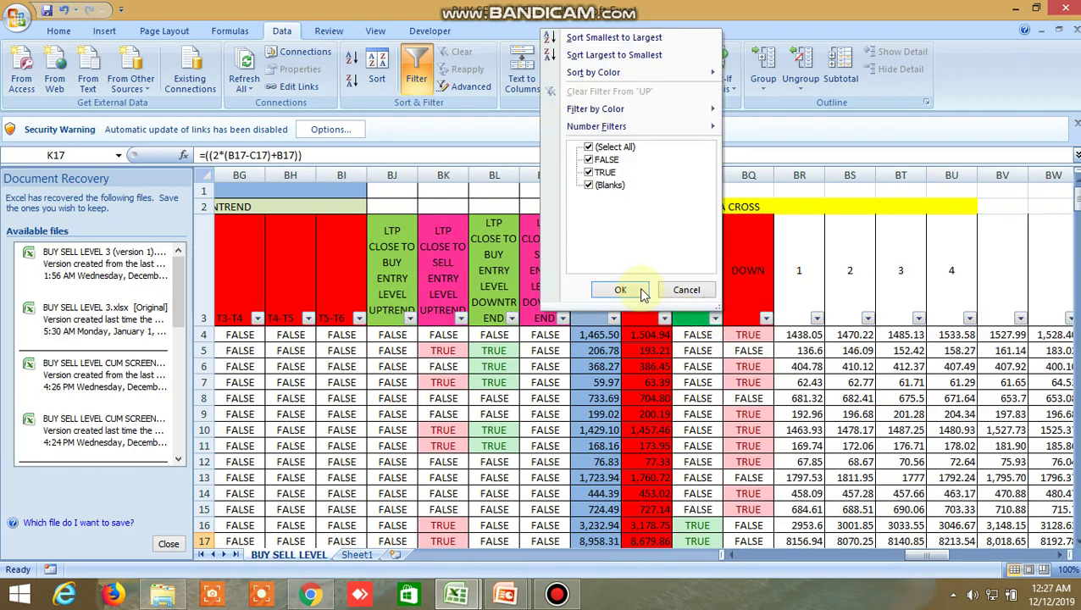
{"action": "left_click", "coordinate": [587, 149]}
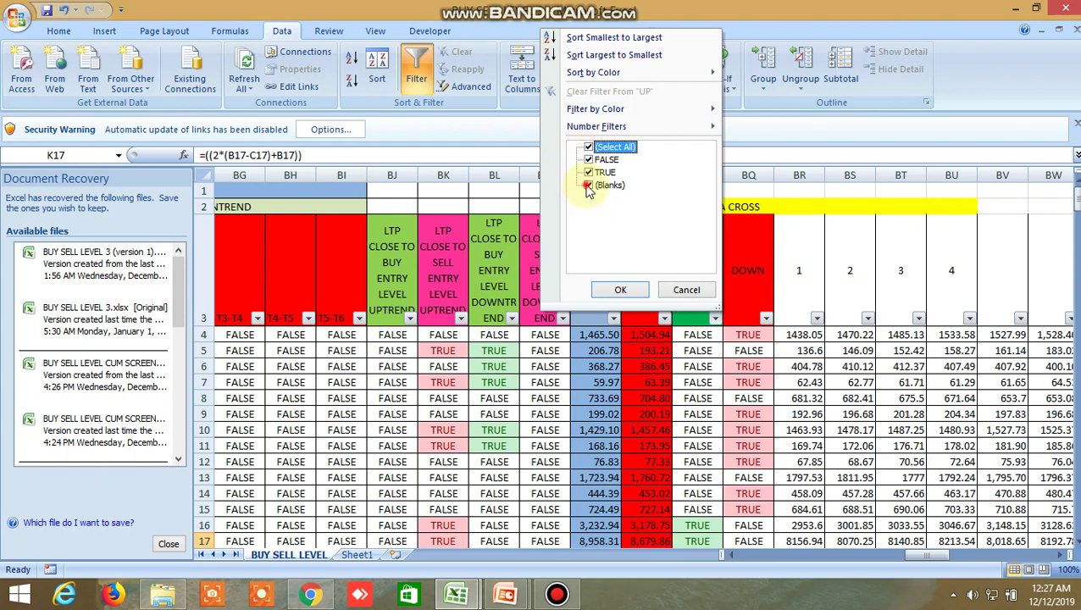
{"action": "left_click", "coordinate": [588, 185]}
{"action": "left_click", "coordinate": [588, 160]}
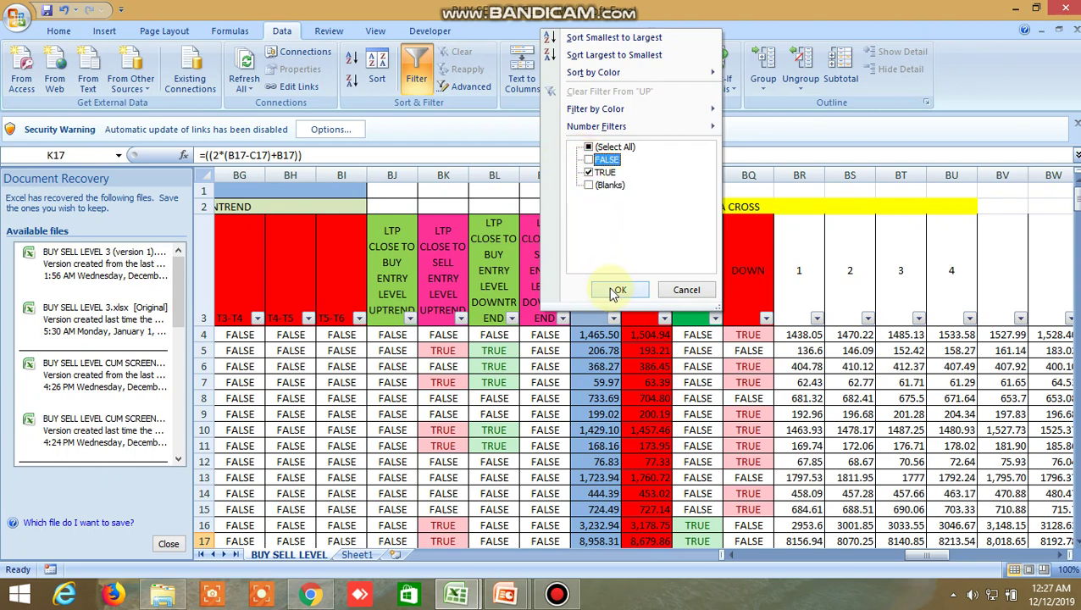
{"action": "left_click", "coordinate": [619, 290]}
- Filter the LTP W.R.T HLCC/4 UP column to show only rows with the value 1
{"action": "left_click_drag", "start_coordinate": [908, 553], "coordinate": [1026, 555]}
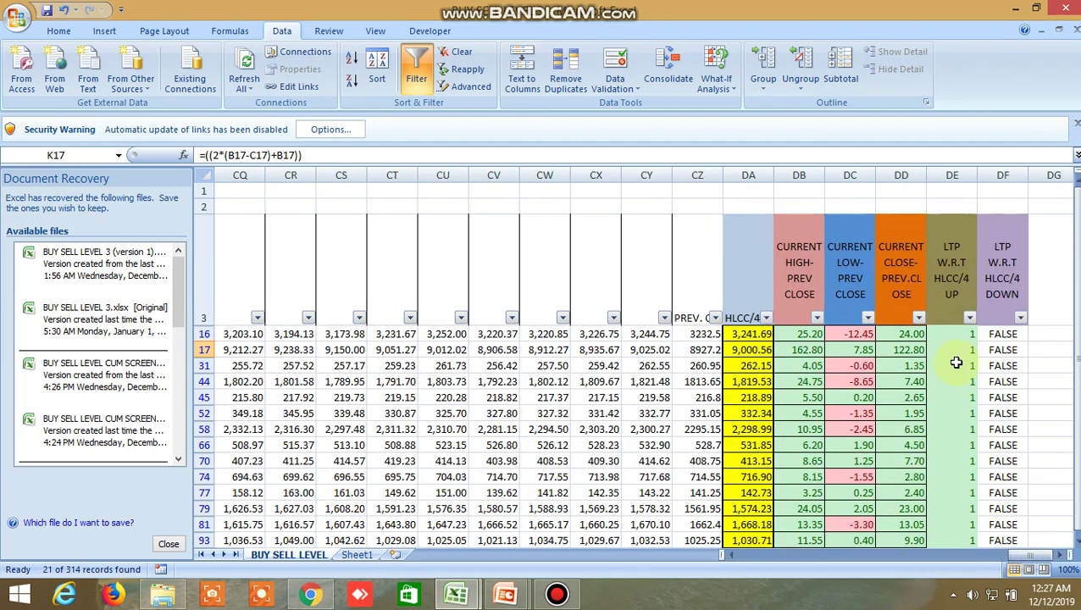
{"action": "scroll", "coordinate": [956, 362], "scroll_direction": "down", "scroll_amount": 3}
{"action": "scroll", "coordinate": [950, 346], "scroll_direction": "up", "scroll_amount": 2}
{"action": "scroll", "coordinate": [970, 219], "scroll_direction": "up", "scroll_amount": 2}
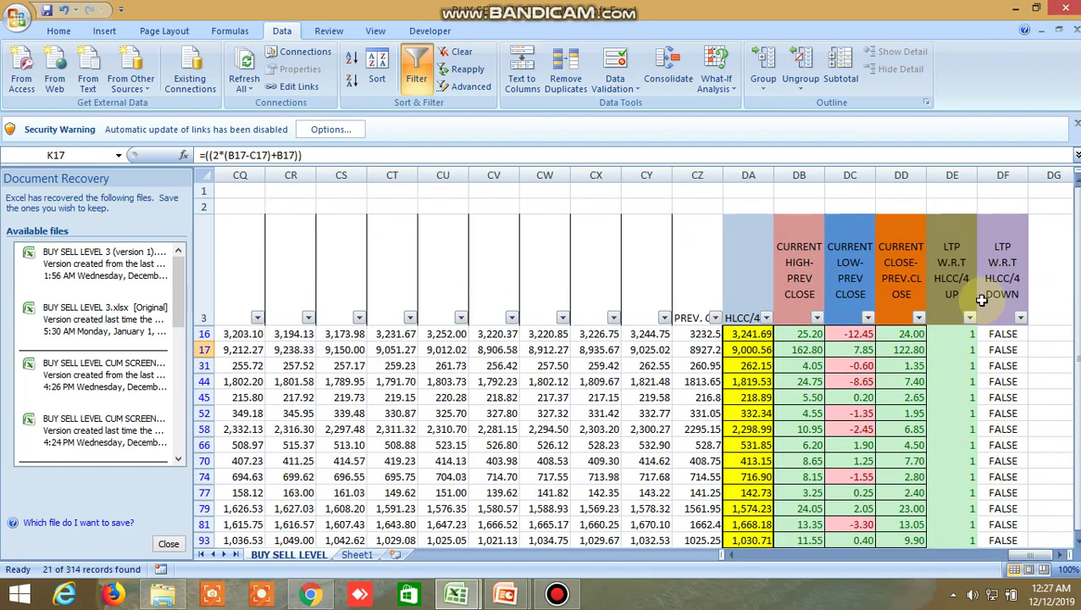
{"action": "left_click", "coordinate": [969, 317]}
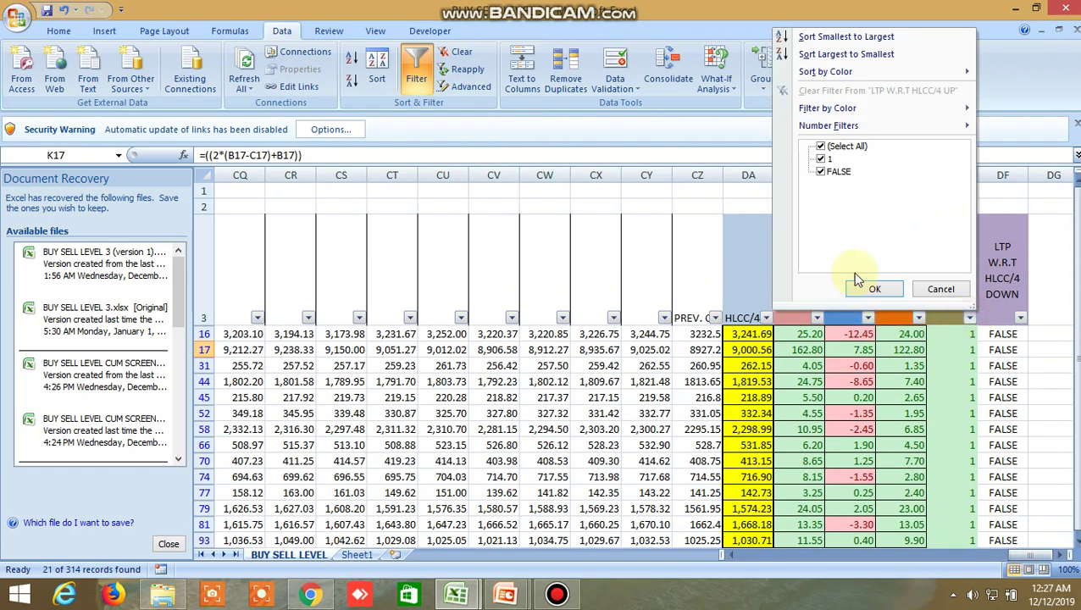
{"action": "left_click", "coordinate": [820, 159]}
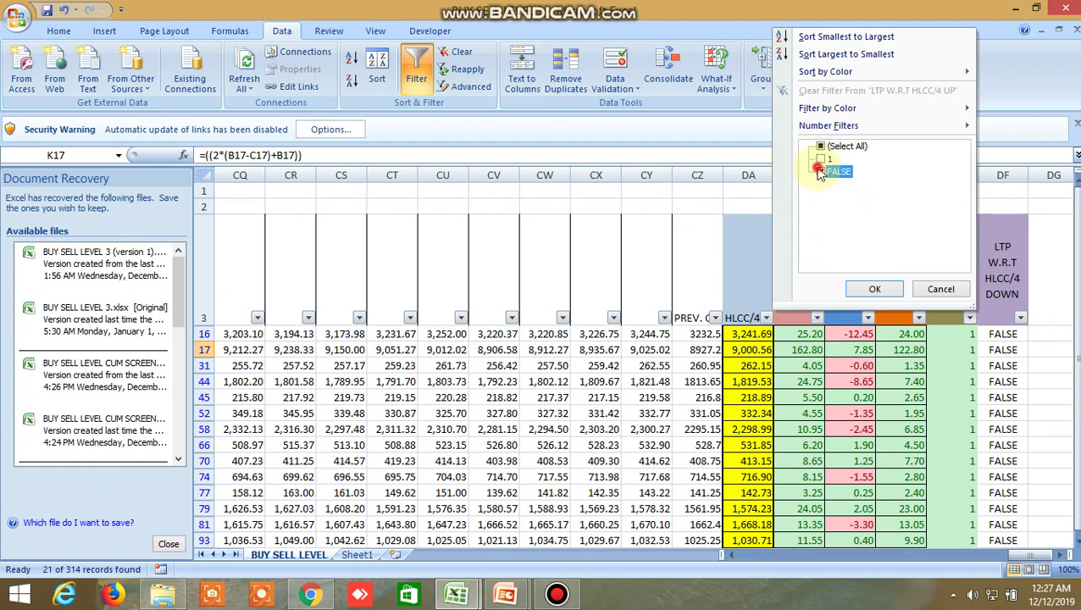
{"action": "left_click", "coordinate": [819, 171]}
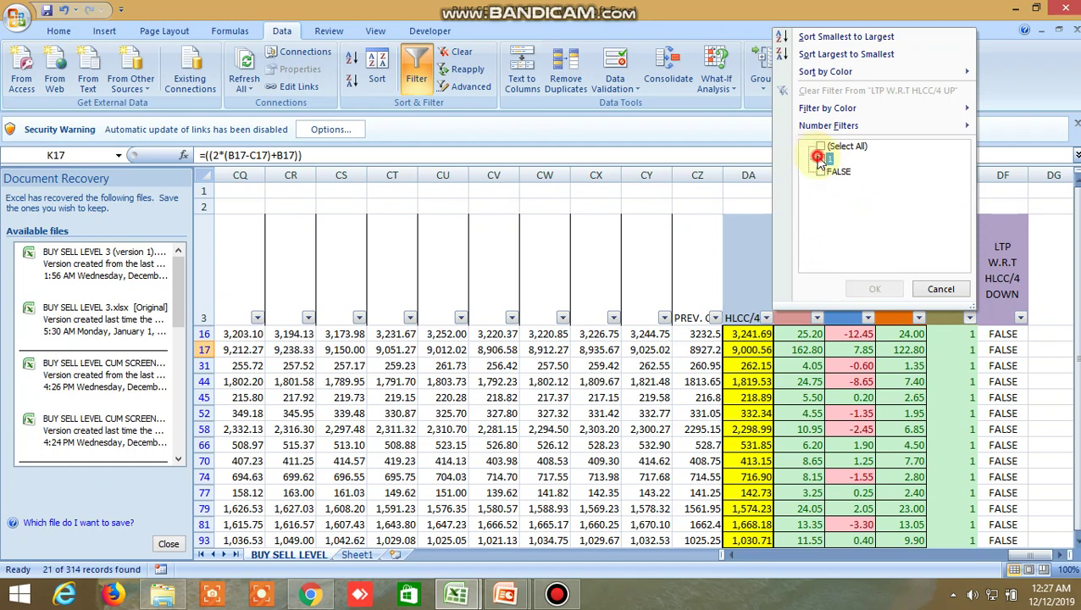
{"action": "left_click", "coordinate": [818, 159]}
{"action": "left_click", "coordinate": [879, 289]}
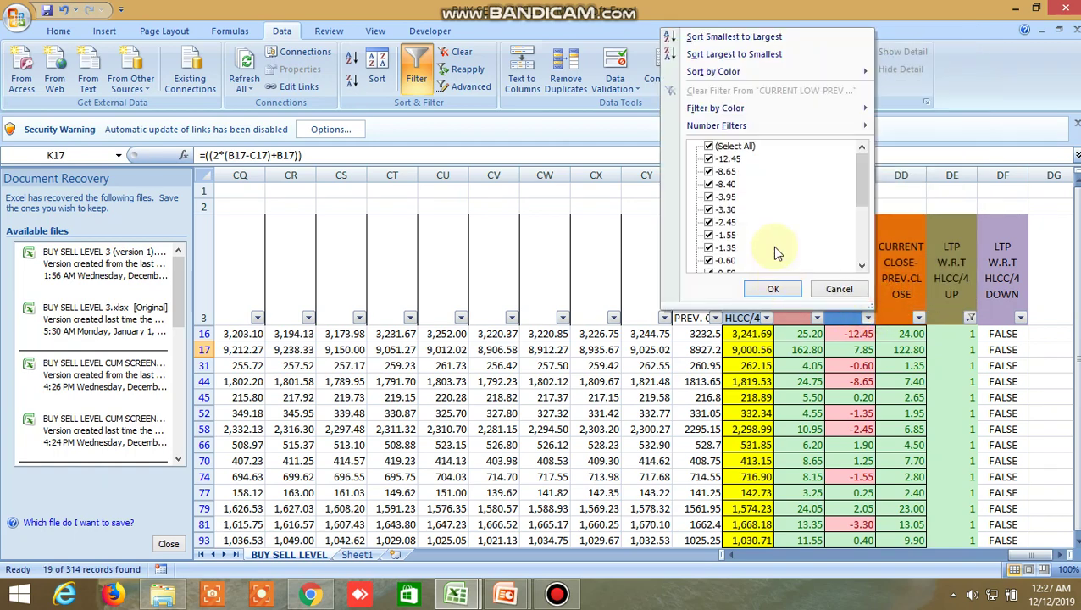
- Apply a custom filter to CURRENT LOW-PREV CLOSE showing only values greater than 0
{"action": "mouse_move", "coordinate": [770, 125]}
{"action": "left_click", "coordinate": [927, 166]}
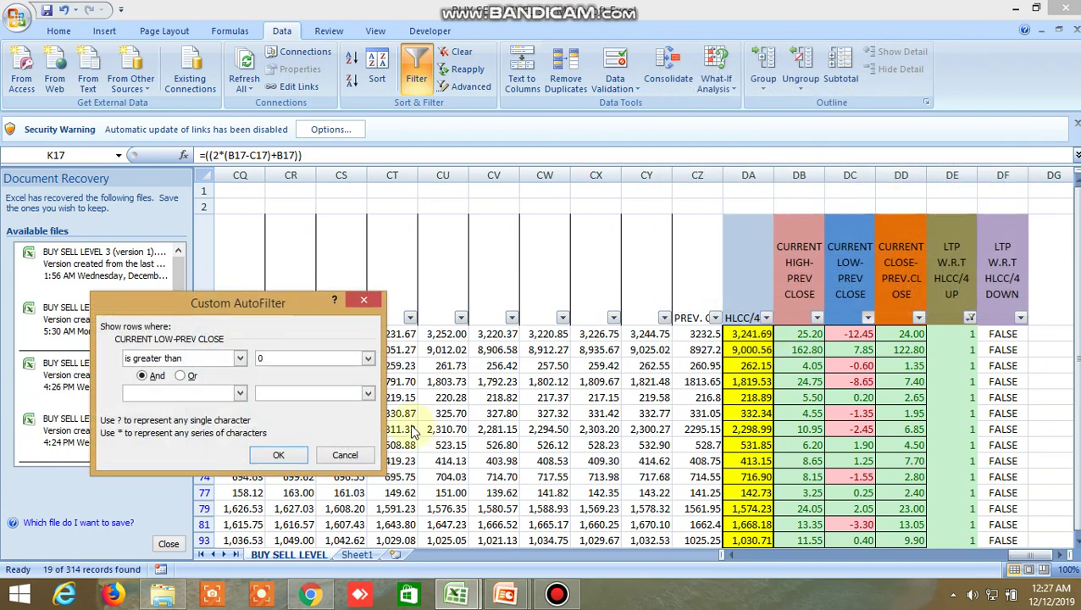
{"action": "left_click", "coordinate": [280, 455]}
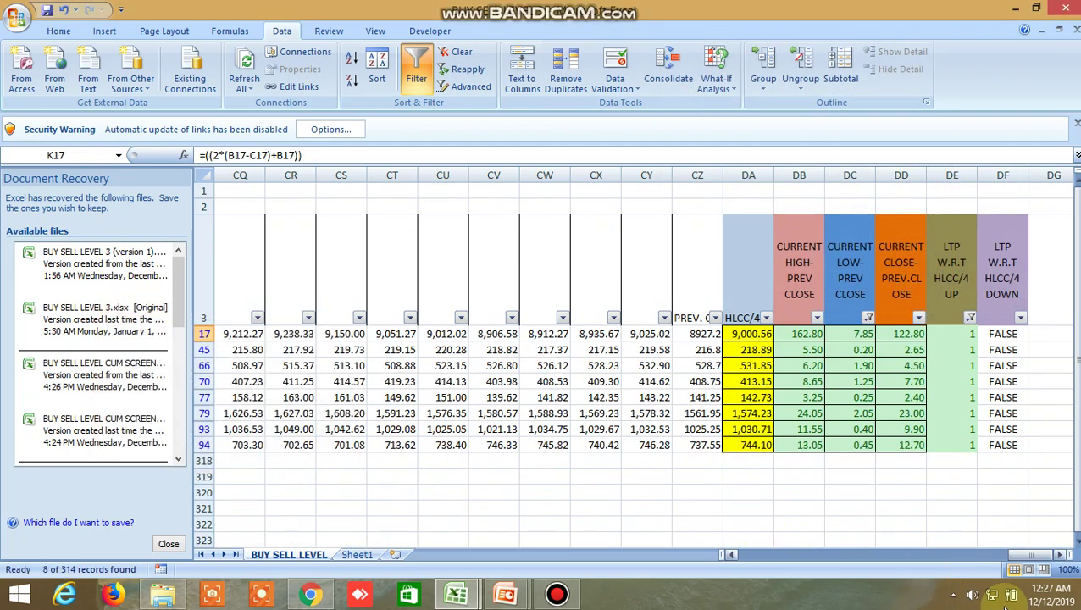
- Review the filtered symbols with their UPTREND buy and sell levels, and remove all filters from the sheet
{"action": "left_click_drag", "start_coordinate": [1028, 561], "coordinate": [745, 554]}
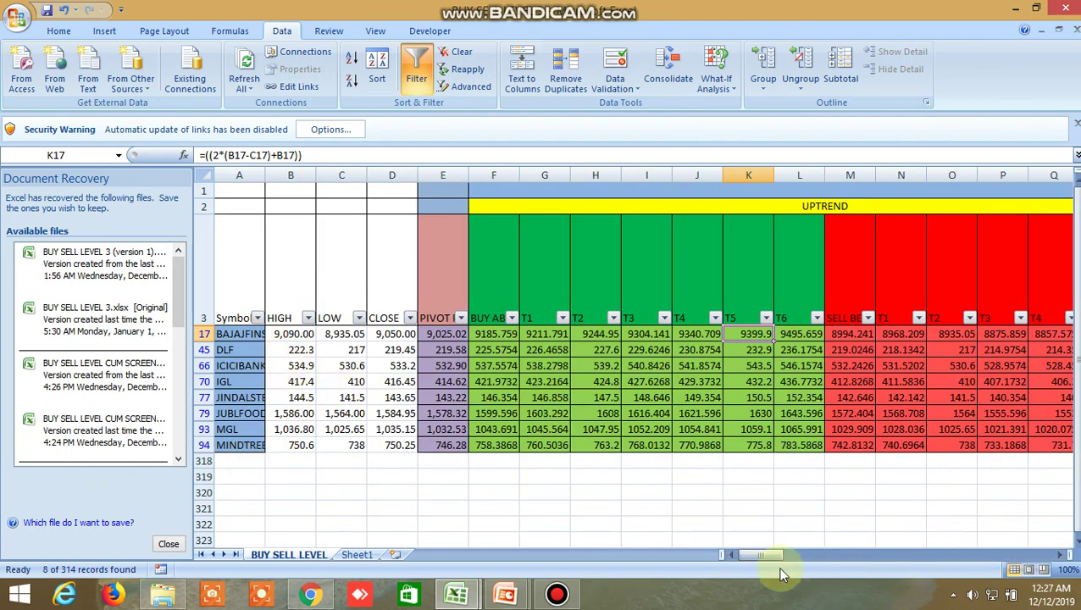
{"action": "left_click_drag", "start_coordinate": [762, 556], "coordinate": [767, 550]}
{"action": "left_click", "coordinate": [669, 206]}
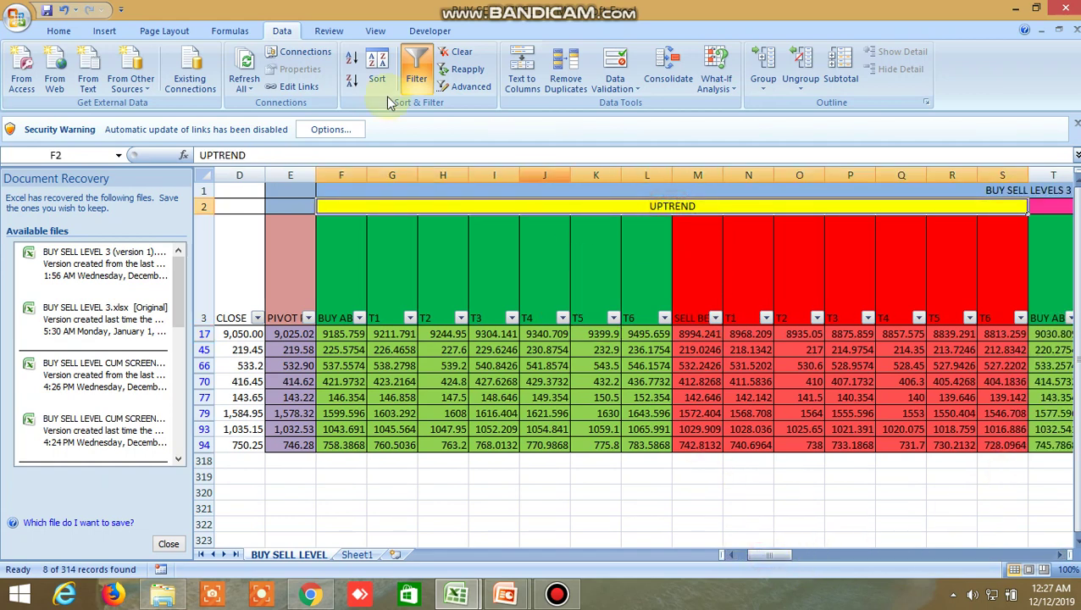
{"action": "left_click", "coordinate": [416, 72]}
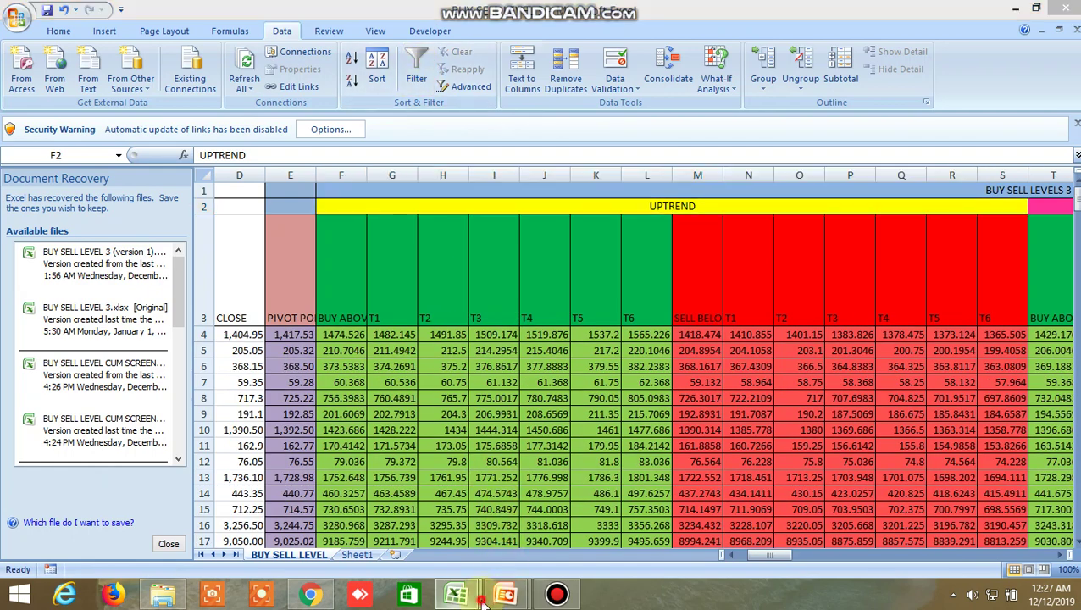
- Switch to the other workbook's ALLBUY SELL LEVELSCUM SCREENER1 sheet and examine the BUY SELL LEVELS 1 heading and its BUY ABOVE column
{"action": "mouse_move", "coordinate": [480, 600]}
{"action": "left_click", "coordinate": [553, 508]}
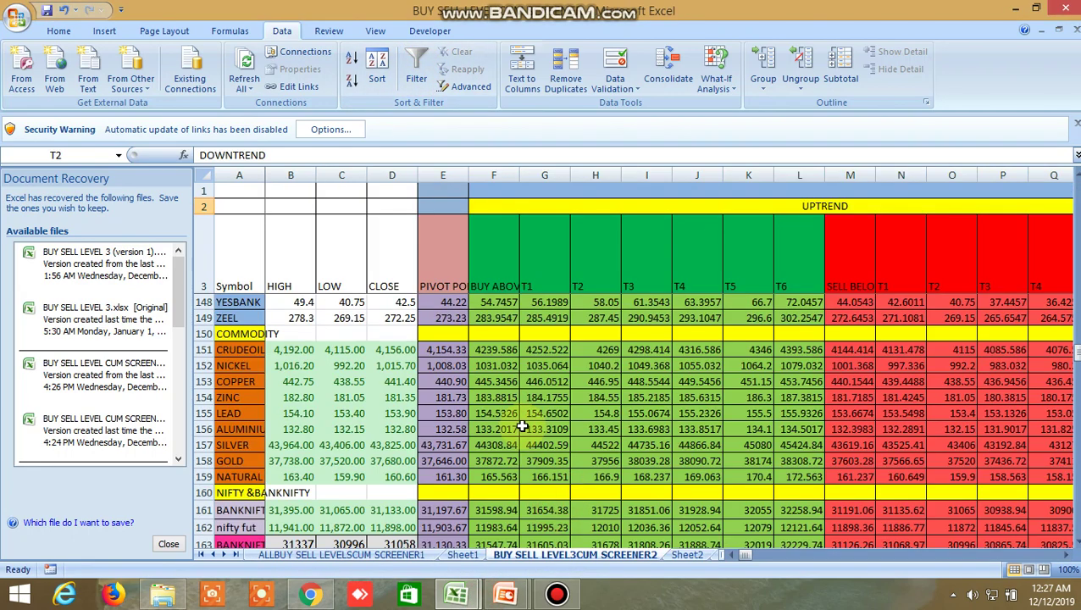
{"action": "left_click", "coordinate": [397, 554]}
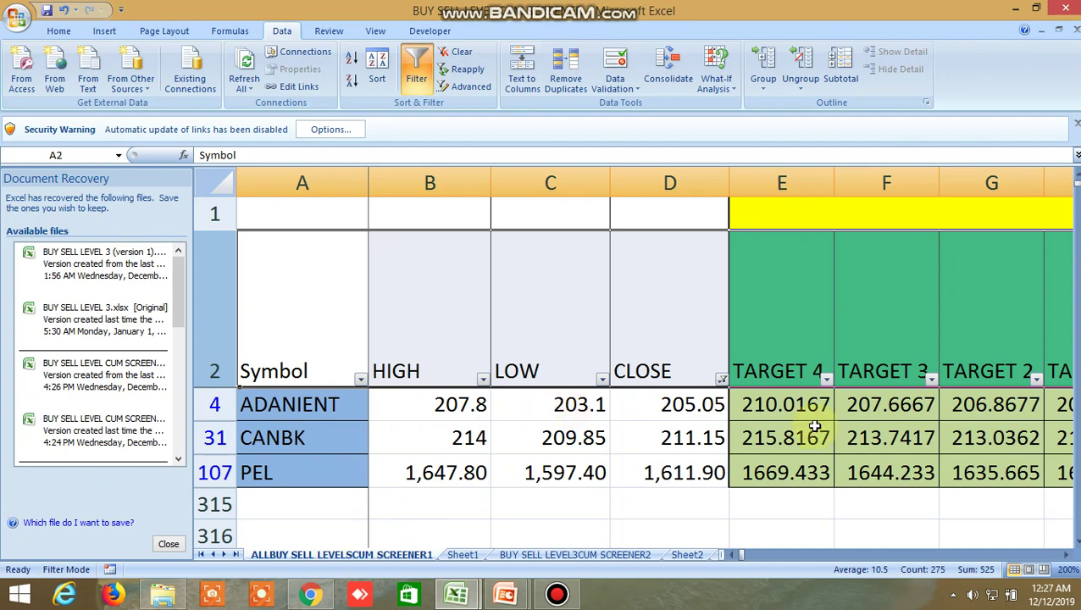
{"action": "mouse_move", "coordinate": [739, 555]}
{"action": "left_mouse_down"}
{"action": "mouse_move", "coordinate": [779, 559]}
{"action": "mouse_move", "coordinate": [735, 553]}
{"action": "left_mouse_up"}
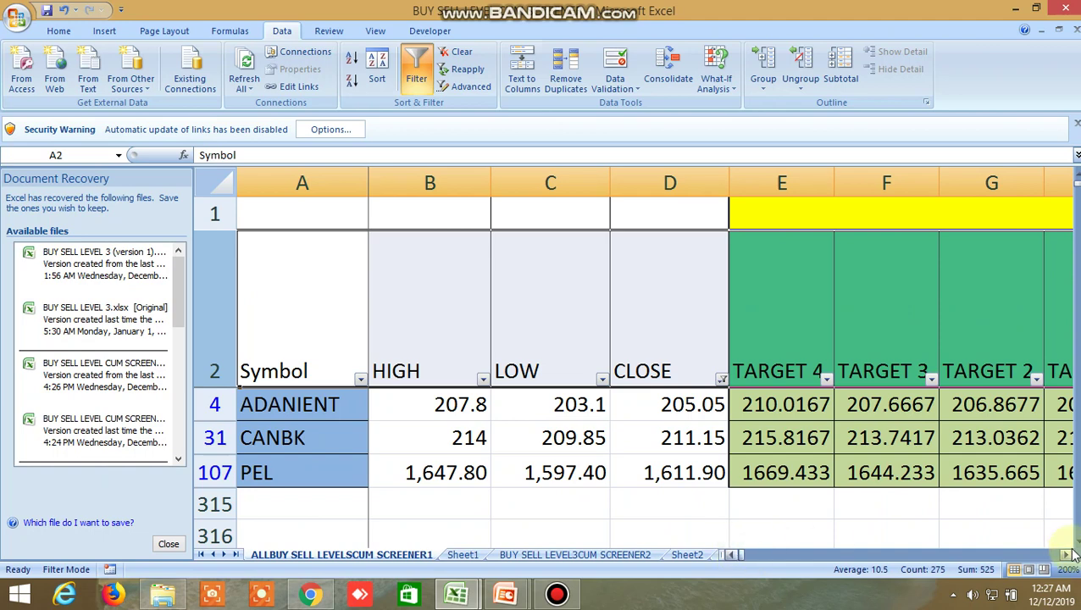
{"action": "left_click_drag", "start_coordinate": [1066, 555], "coordinate": [1066, 554]}
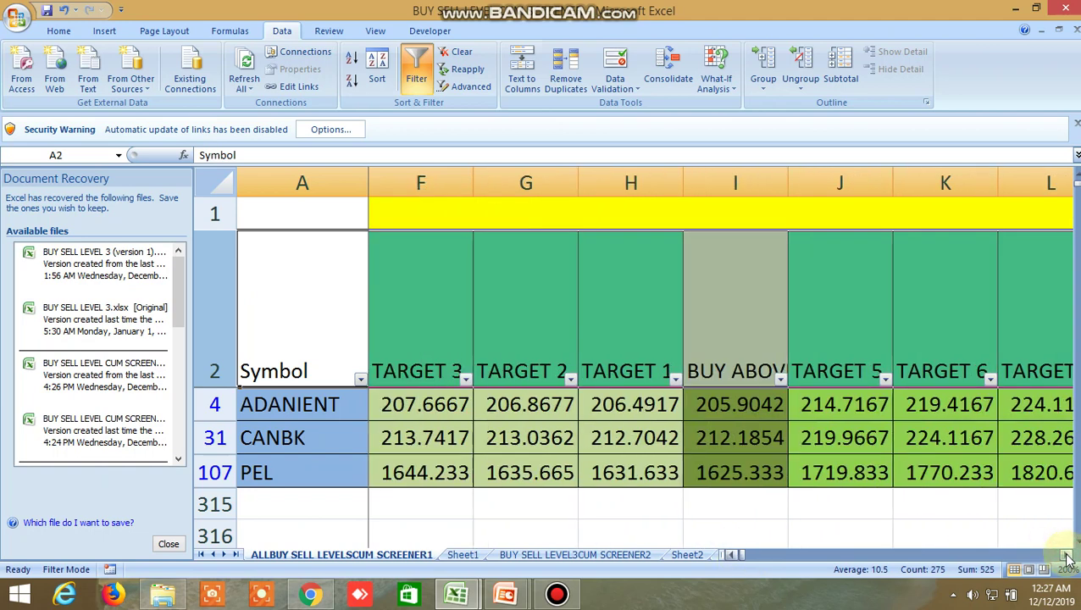
{"action": "left_click", "coordinate": [730, 305]}
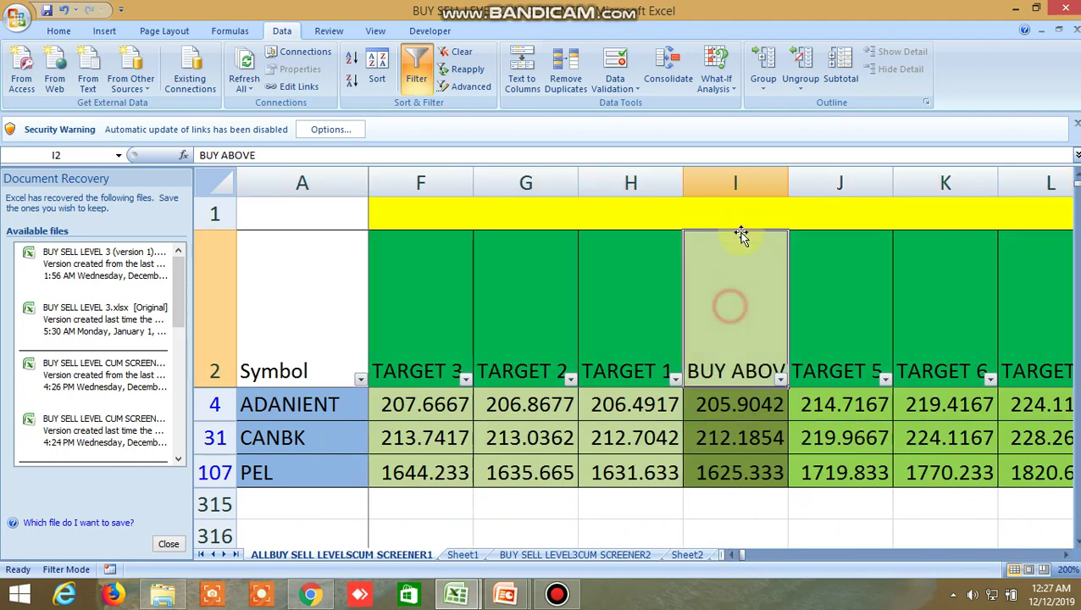
{"action": "left_click", "coordinate": [741, 209]}
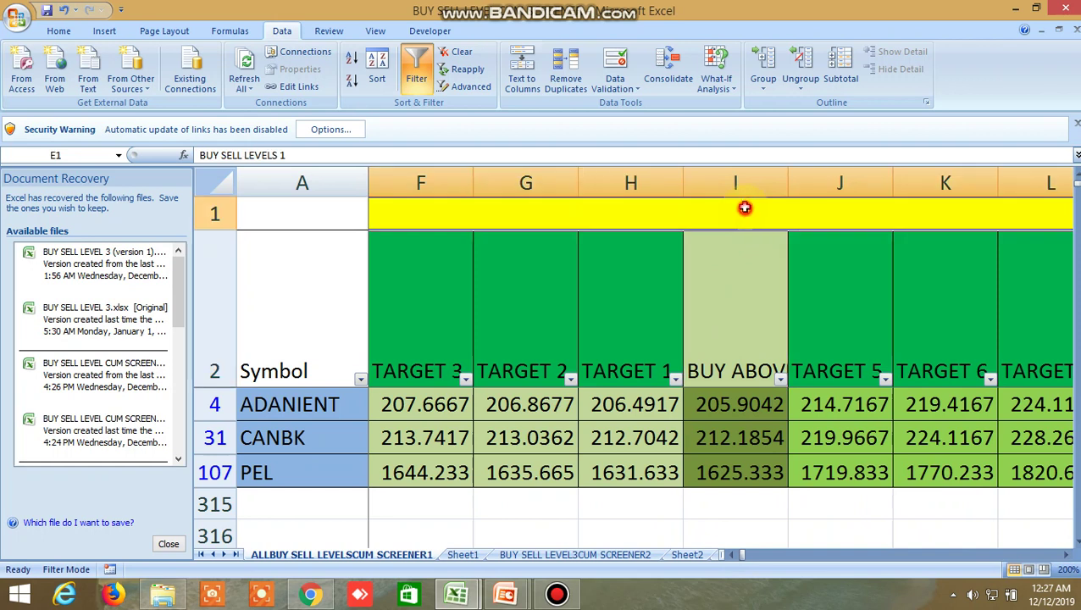
{"action": "left_click", "coordinate": [733, 338]}
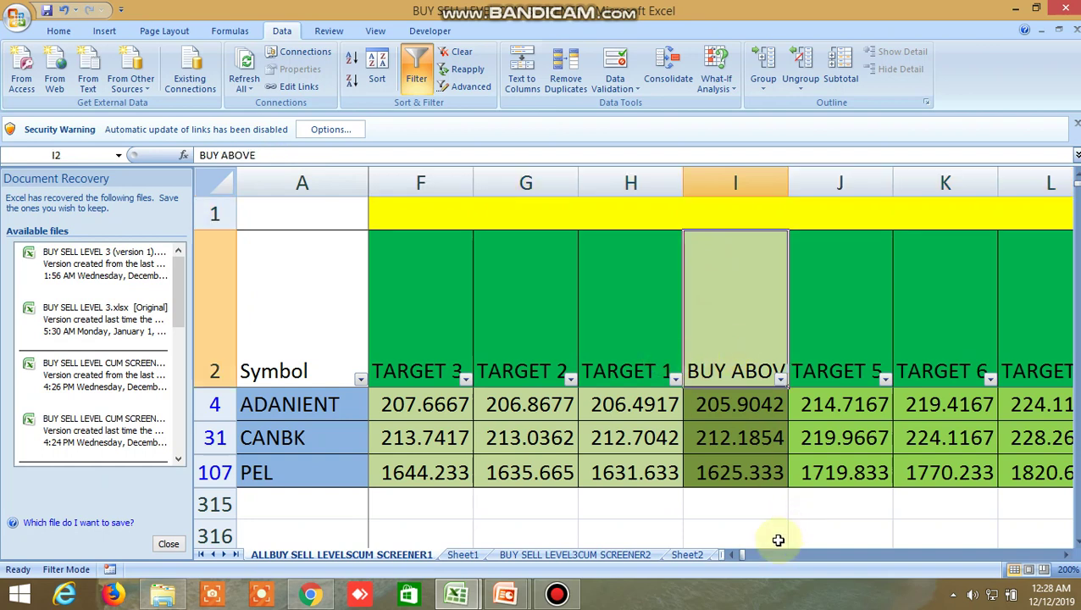
- Compare the TARGET 1 to TARGET 8 columns on both sides of BUY ABOVE with the HIGH, LOW and CLOSE prices
{"action": "left_click", "coordinate": [730, 556]}
{"action": "left_click", "coordinate": [730, 555]}
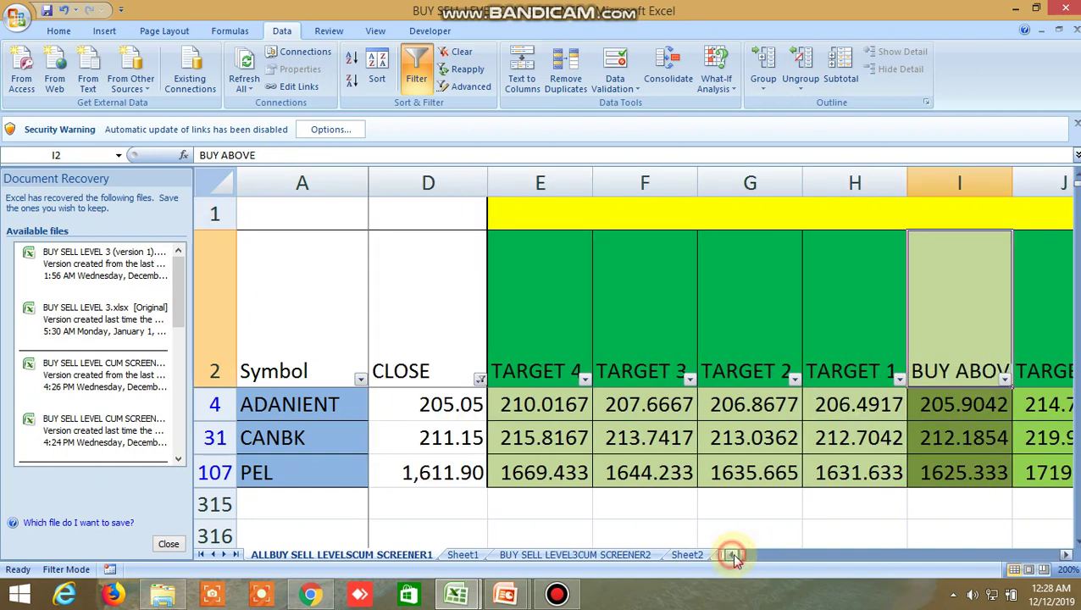
{"action": "left_click", "coordinate": [1067, 556]}
{"action": "left_click", "coordinate": [1067, 555]}
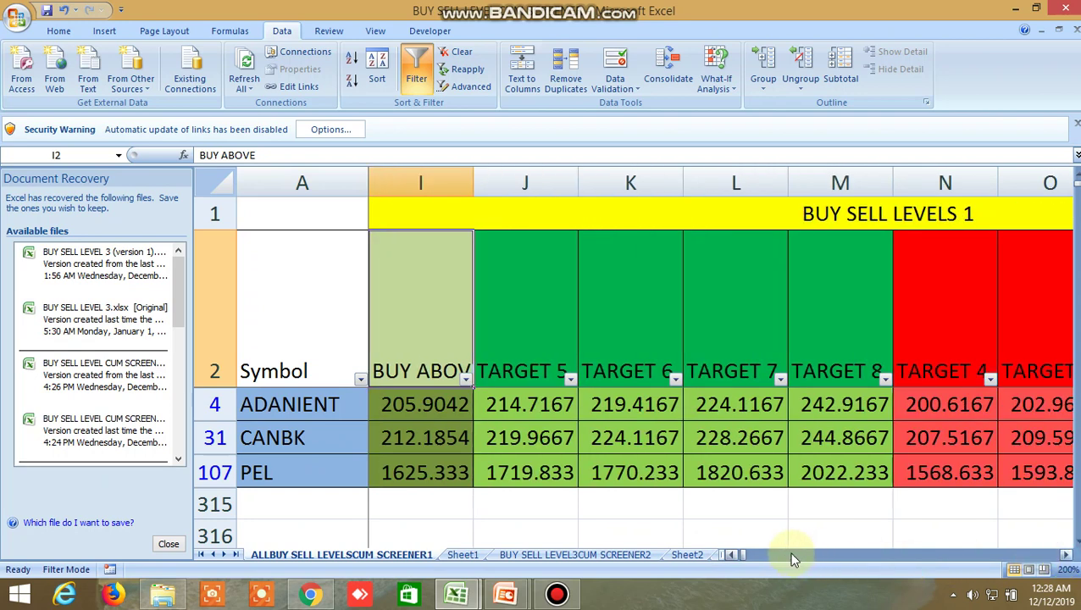
{"action": "left_click", "coordinate": [730, 556]}
{"action": "left_click", "coordinate": [730, 555]}
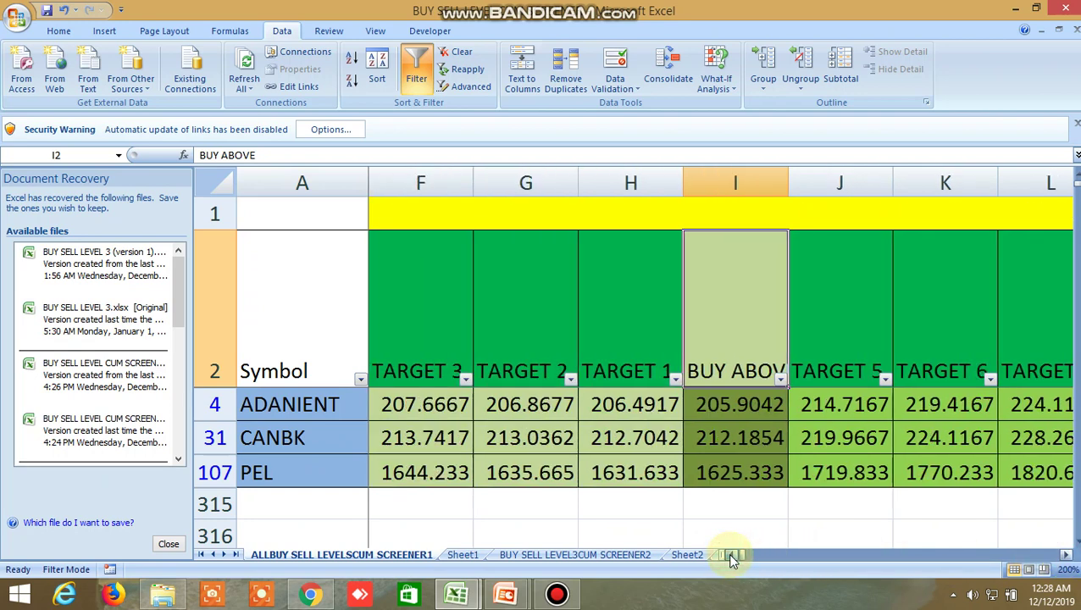
{"action": "left_click", "coordinate": [730, 556]}
{"action": "left_click", "coordinate": [730, 556]}
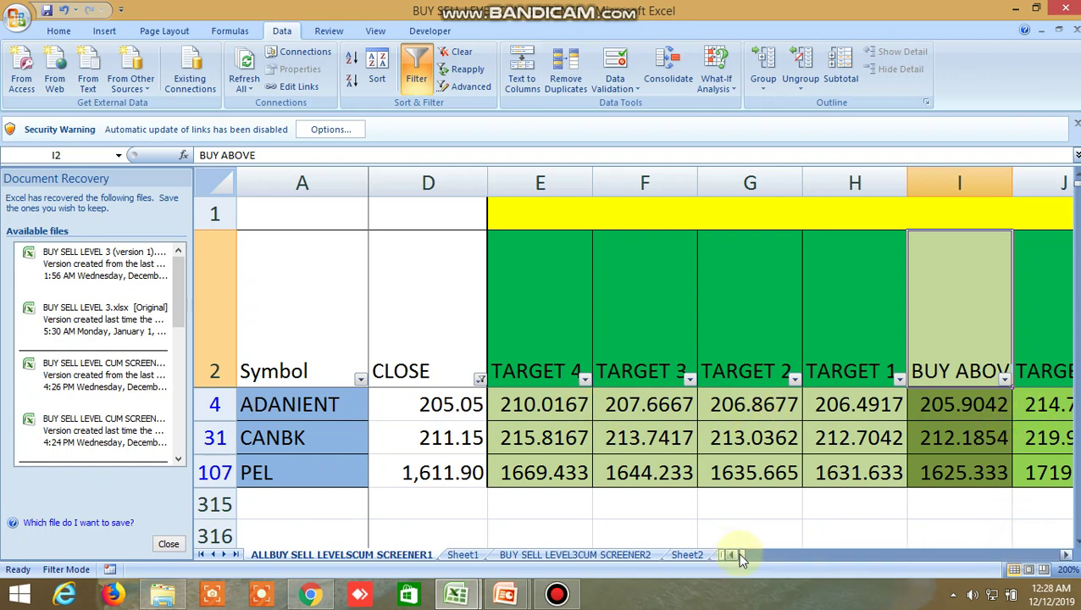
{"action": "left_click_drag", "start_coordinate": [739, 555], "coordinate": [742, 557]}
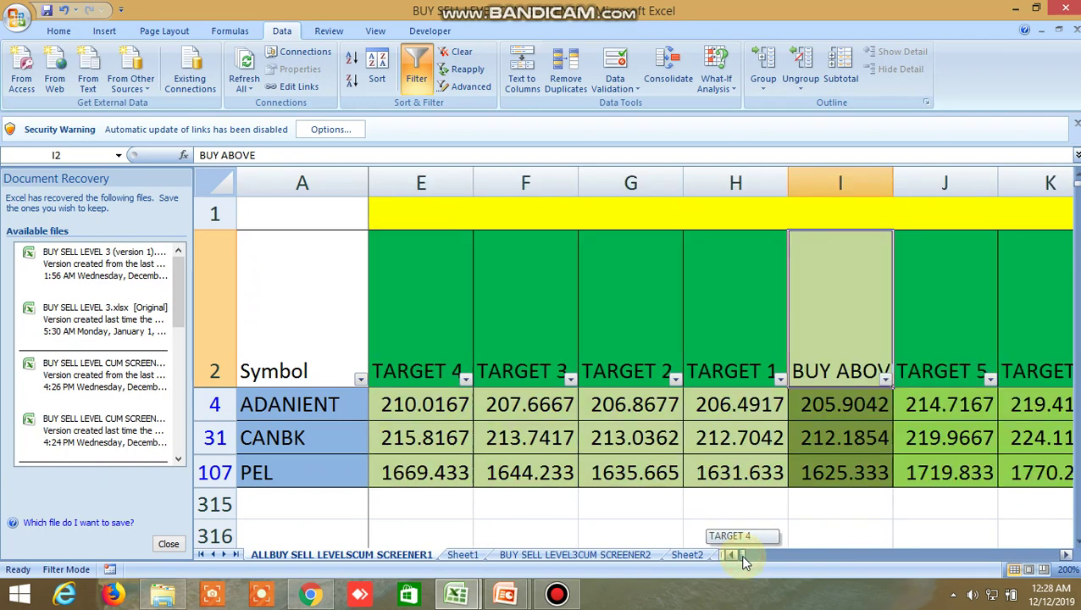
{"action": "left_click_drag", "start_coordinate": [739, 554], "coordinate": [731, 554]}
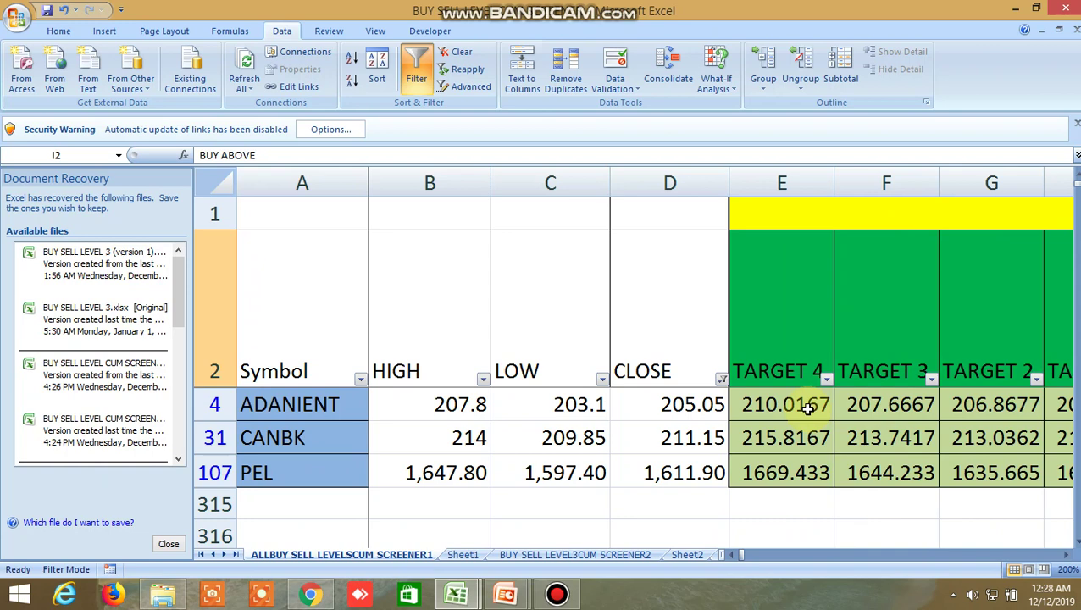
- Examine the BUY SELL LEVELS 2 and PIVOT POINT columns for the filtered stocks
{"action": "left_click_drag", "start_coordinate": [741, 554], "coordinate": [754, 558]}
{"action": "left_click", "coordinate": [732, 555]}
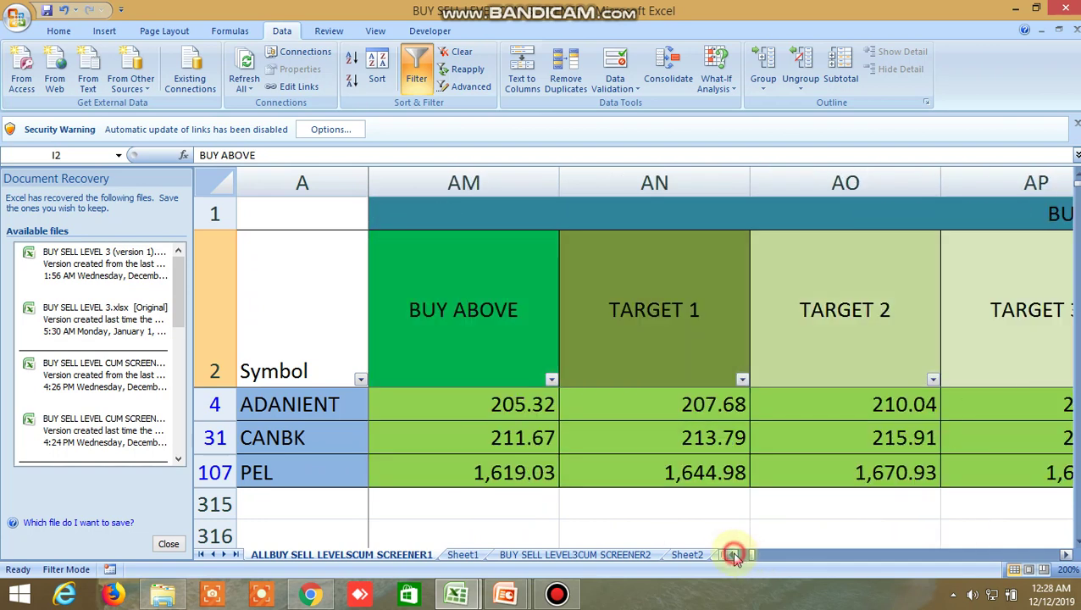
{"action": "left_click", "coordinate": [1067, 555]}
{"action": "left_click", "coordinate": [1067, 555]}
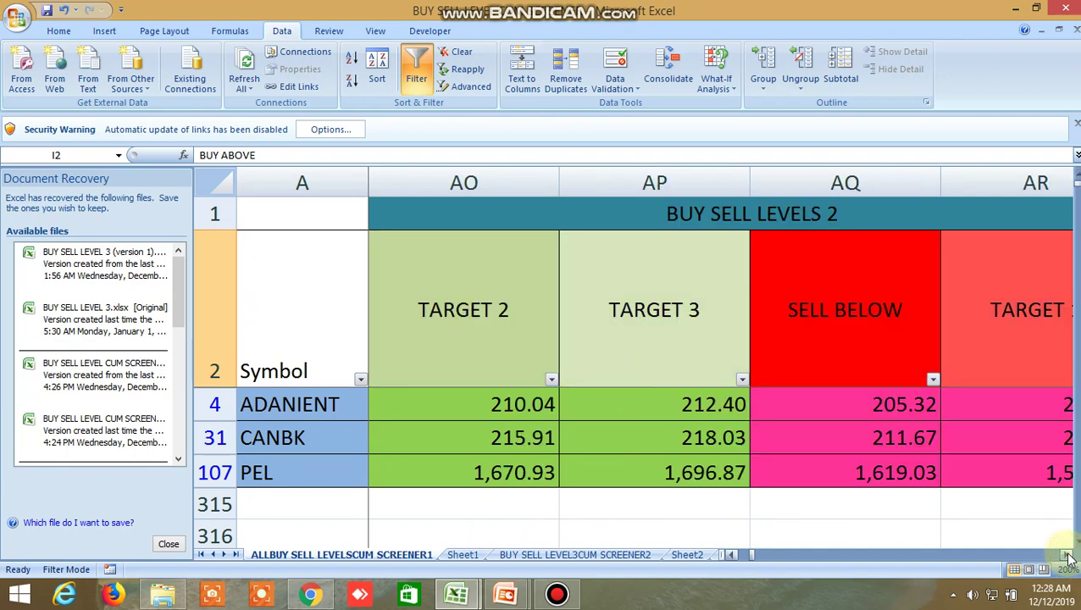
{"action": "left_click", "coordinate": [1067, 555]}
{"action": "left_click", "coordinate": [1067, 555]}
{"action": "left_click_drag", "start_coordinate": [1067, 556], "coordinate": [1067, 556]}
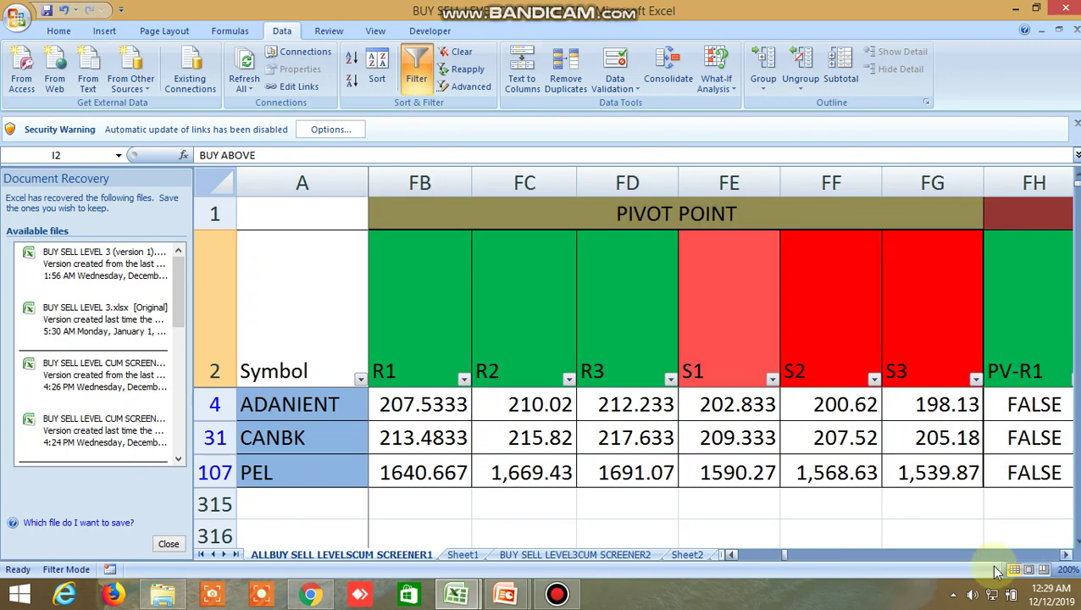
- Remove the filters from the sheet and go down the full symbol list to the NIFTY &BANKNIFTY section
{"action": "left_click_drag", "start_coordinate": [783, 555], "coordinate": [742, 559]}
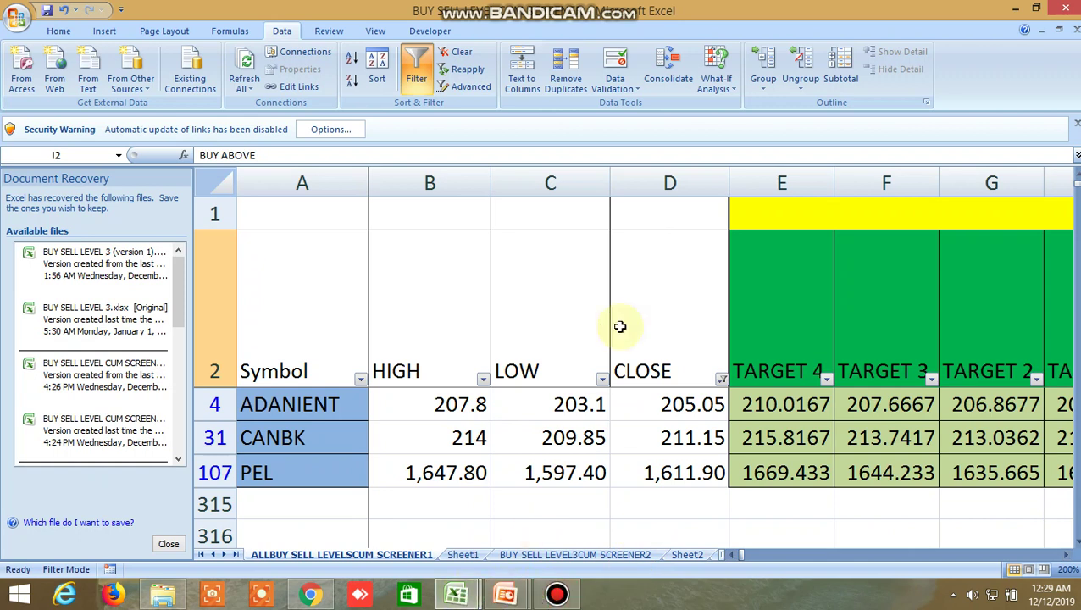
{"action": "left_click", "coordinate": [419, 76]}
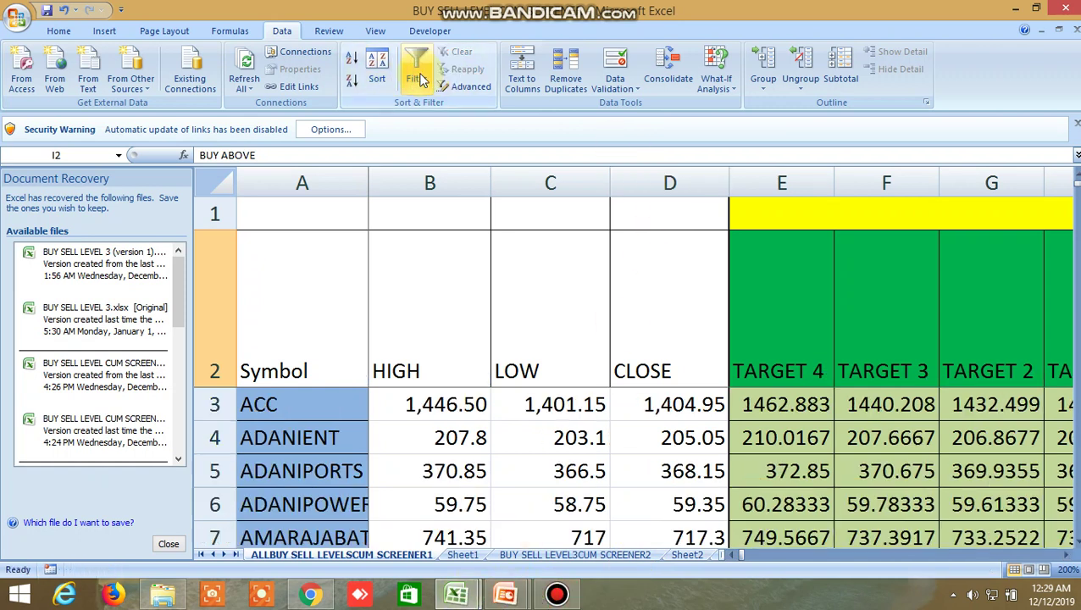
{"action": "scroll", "coordinate": [787, 473], "scroll_direction": "down", "scroll_amount": 20}
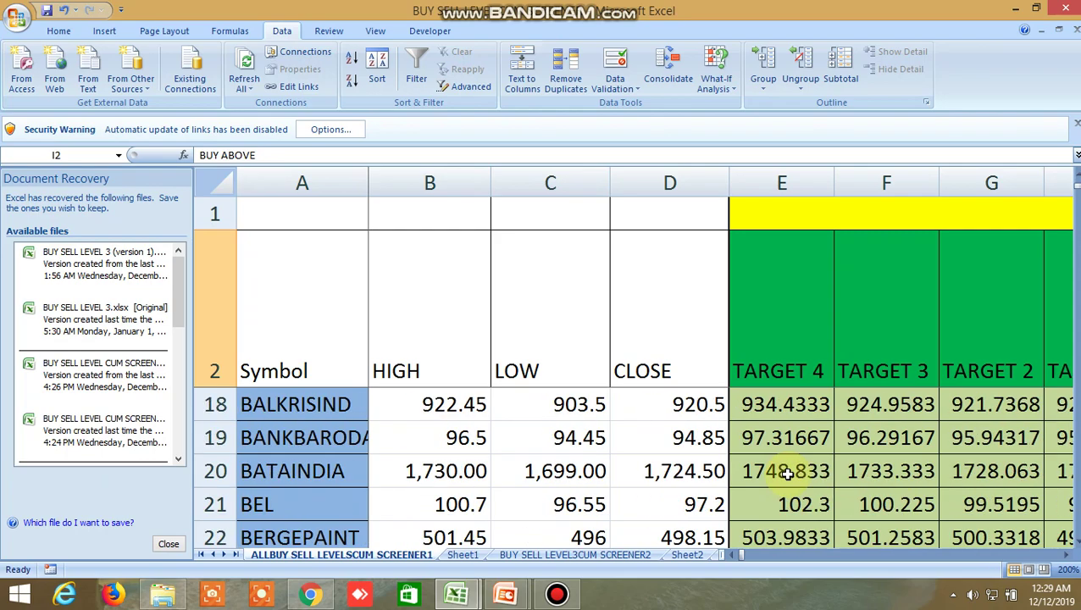
{"action": "scroll", "coordinate": [787, 472], "scroll_direction": "down", "scroll_amount": 20}
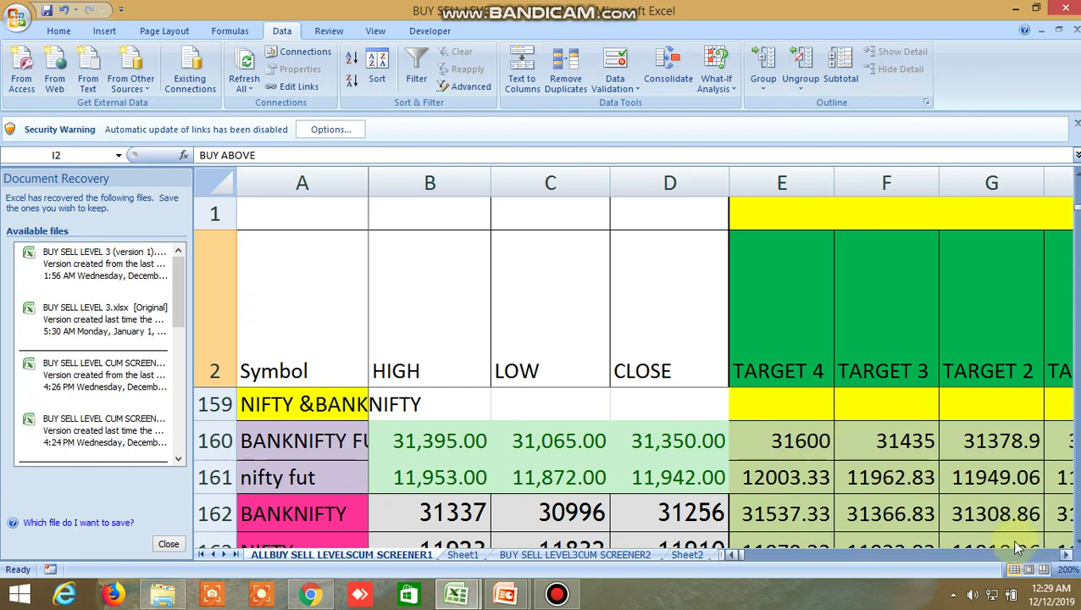
- Look through the HIGH, LOW and CLOSE prices of the COMMODITY symbols and the NIFTY and BANKNIFTY rows
{"action": "scroll", "coordinate": [711, 472], "scroll_direction": "down", "scroll_amount": 4}
{"action": "scroll", "coordinate": [707, 423], "scroll_direction": "up", "scroll_amount": 6}
{"action": "scroll", "coordinate": [711, 470], "scroll_direction": "up", "scroll_amount": 4}
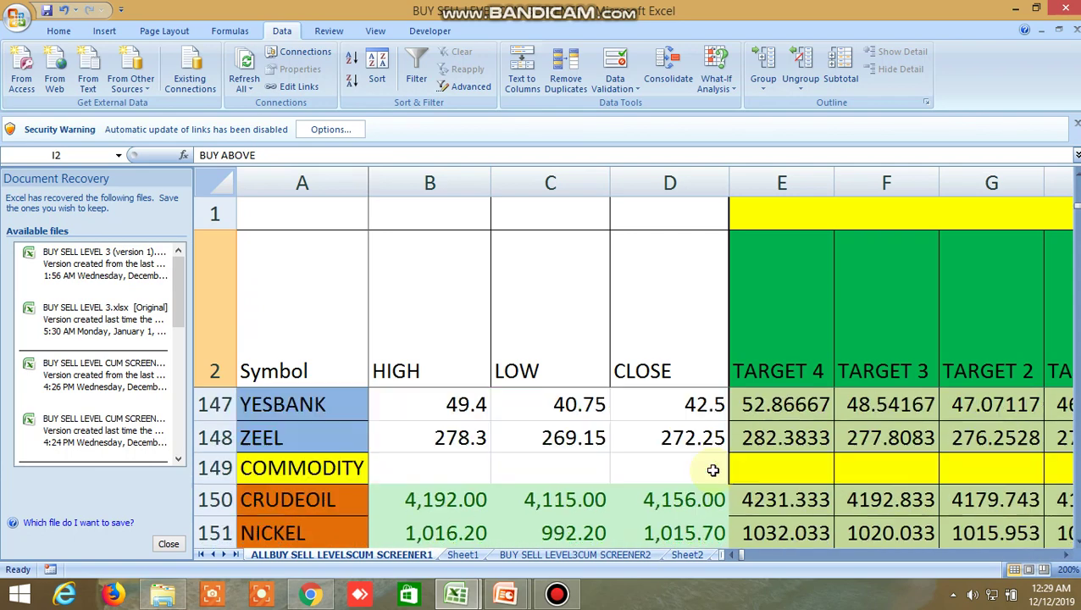
{"action": "scroll", "coordinate": [712, 471], "scroll_direction": "down", "scroll_amount": 5}
{"action": "scroll", "coordinate": [711, 471], "scroll_direction": "up", "scroll_amount": 2}
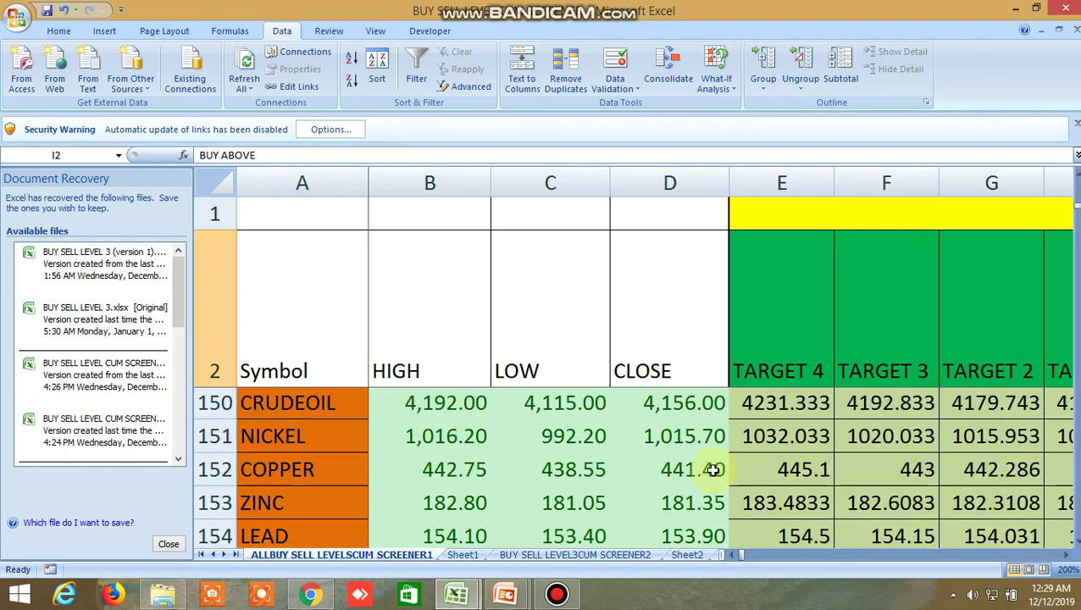
{"action": "scroll", "coordinate": [713, 470], "scroll_direction": "down", "scroll_amount": 3}
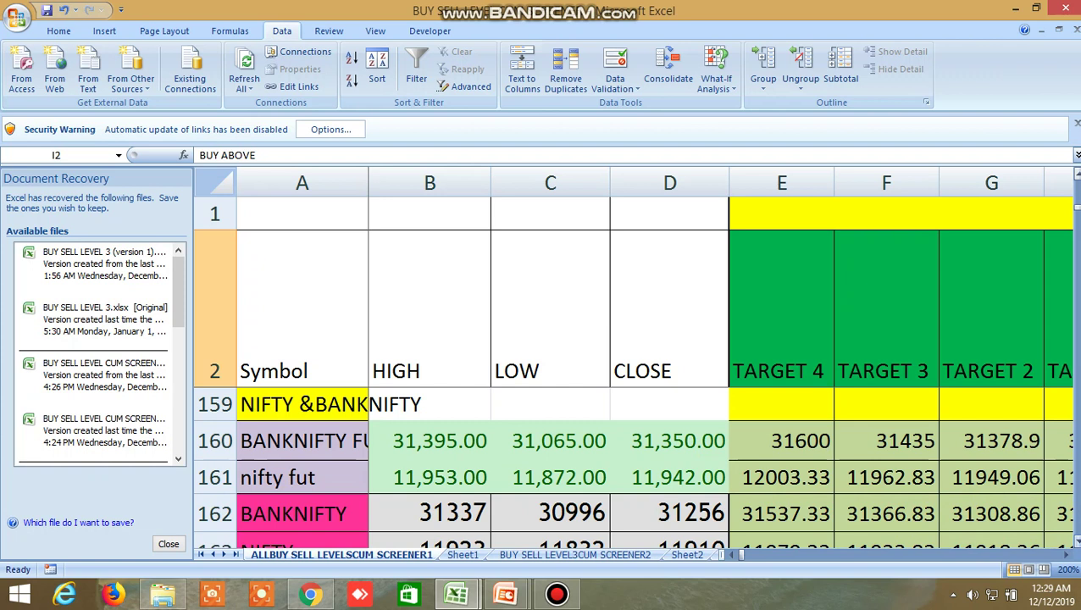
{"action": "scroll", "coordinate": [631, 467], "scroll_direction": "down", "scroll_amount": 1}
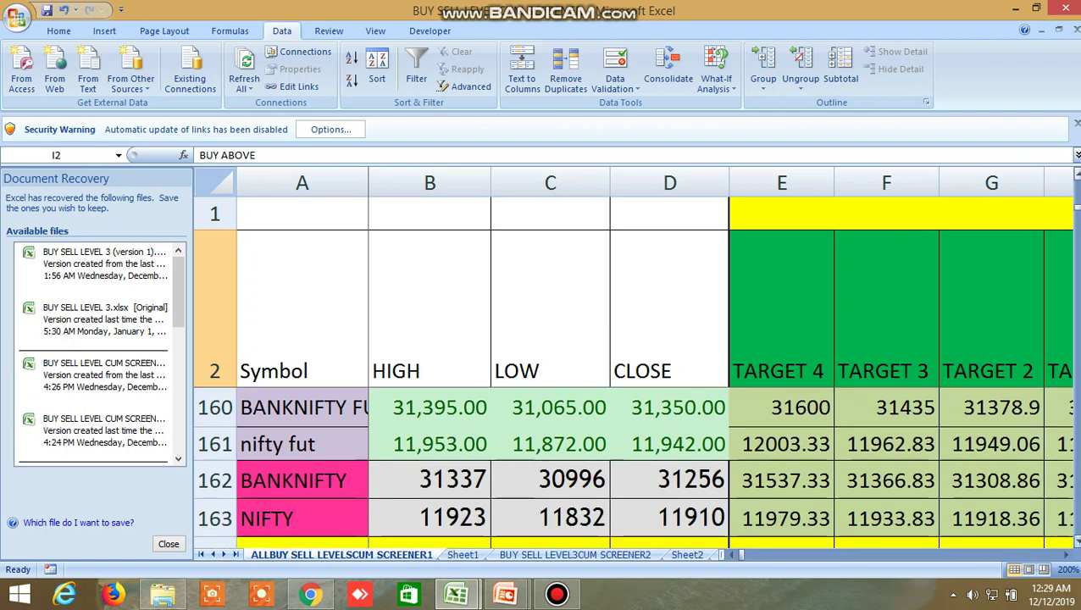
- Examine the BUY ABOVE level and the buy and sell targets for the BANKNIFTY and NIFTY rows
{"action": "left_click", "coordinate": [1066, 555]}
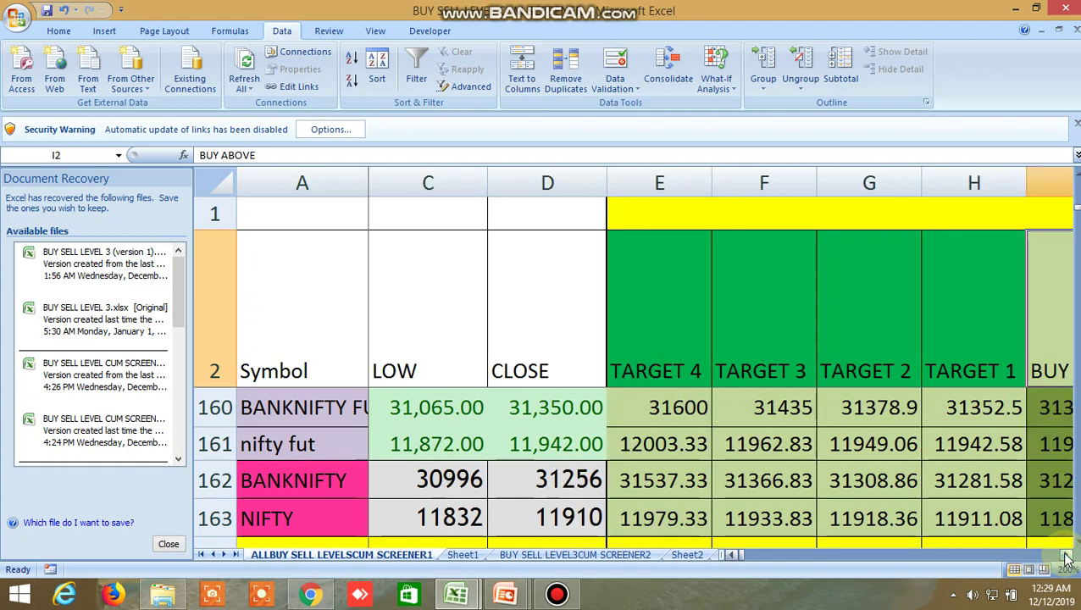
{"action": "left_click", "coordinate": [1066, 555]}
{"action": "left_click", "coordinate": [1066, 554]}
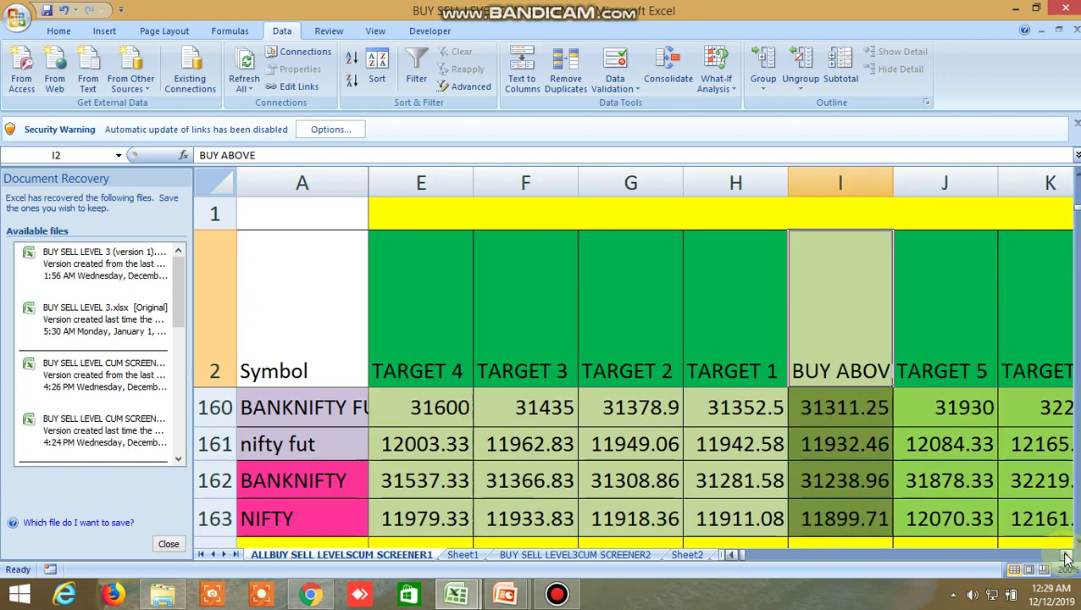
{"action": "left_click", "coordinate": [1066, 554]}
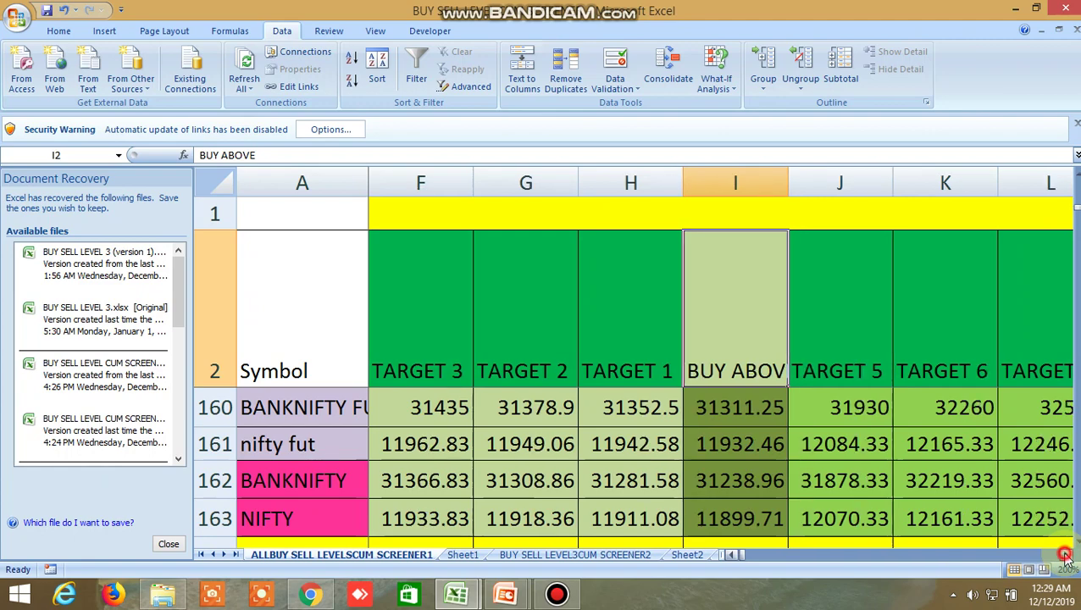
{"action": "left_click", "coordinate": [1066, 555]}
{"action": "left_click", "coordinate": [1067, 554]}
{"action": "left_click", "coordinate": [1066, 555]}
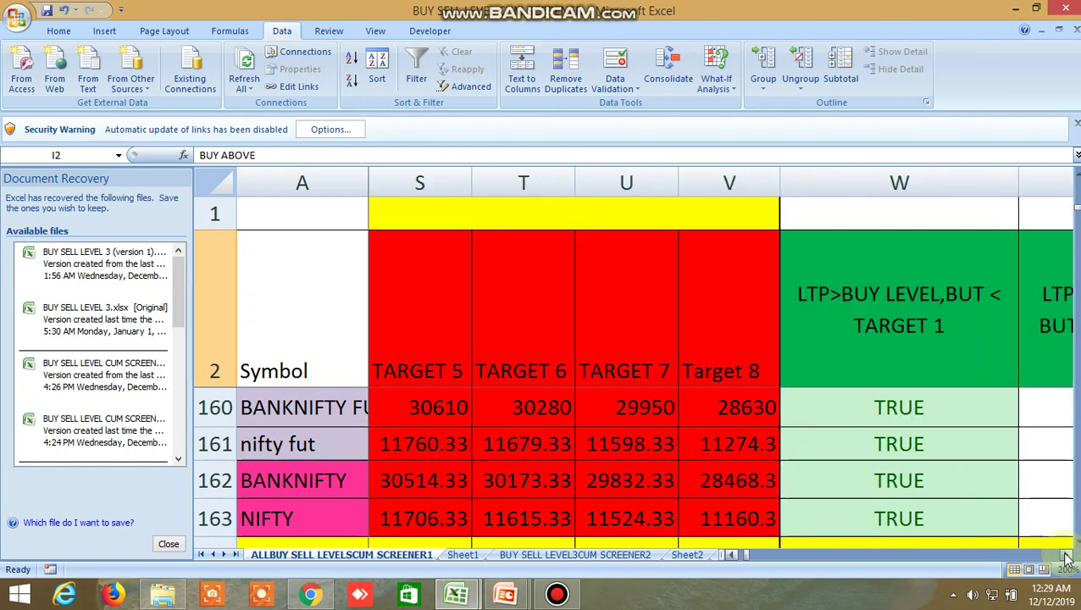
- Check the LTP versus target conditions and the BUY SELL LEVELS 2 columns for the BANKNIFTY and NIFTY rows
{"action": "left_click", "coordinate": [1066, 555]}
{"action": "left_click", "coordinate": [1066, 555]}
{"action": "left_click", "coordinate": [1066, 554]}
{"action": "left_click", "coordinate": [1066, 555]}
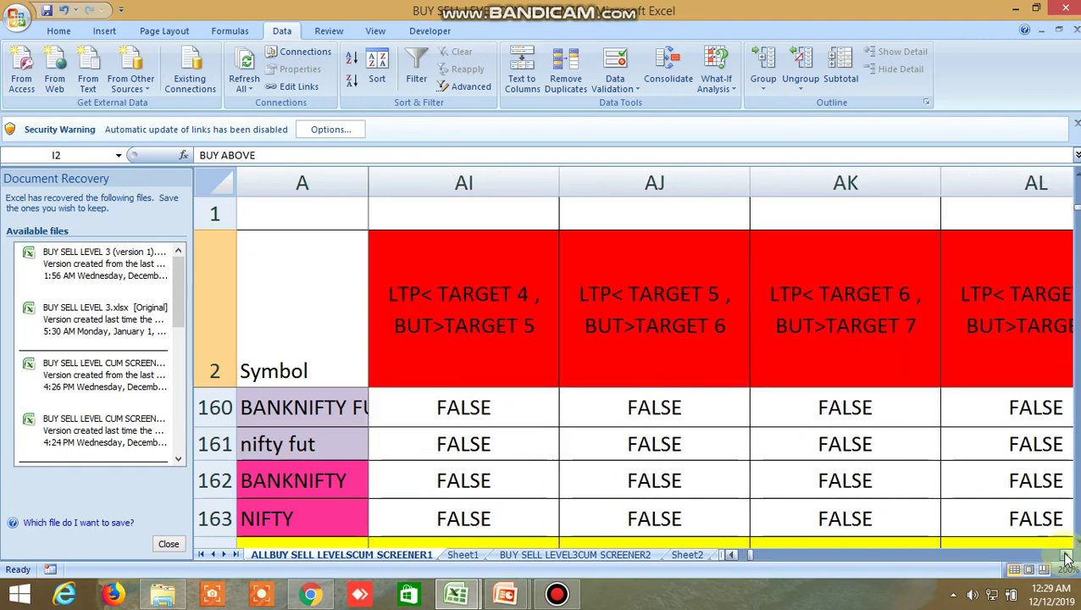
{"action": "left_click", "coordinate": [1066, 554]}
{"action": "left_click", "coordinate": [1066, 554]}
{"action": "left_click", "coordinate": [1066, 555]}
{"action": "left_click", "coordinate": [1066, 555]}
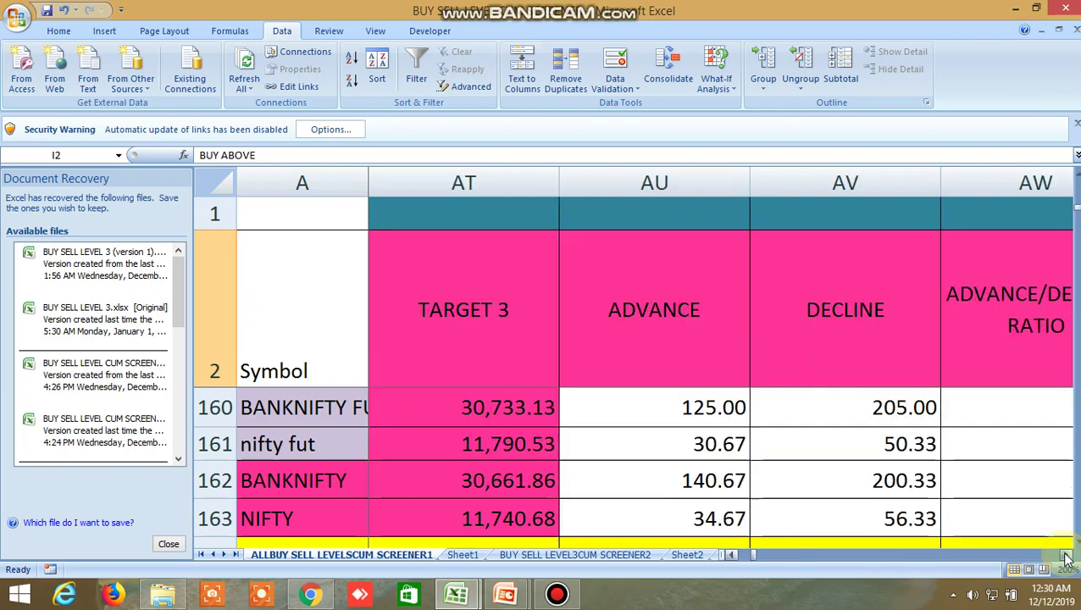
- Review the index rows from the ADVANCE and DECLINE columns through the numbered price columns to MAX, MIN and the stochastic
{"action": "left_click", "coordinate": [1066, 555]}
{"action": "left_click", "coordinate": [1066, 554]}
{"action": "left_click", "coordinate": [1067, 555]}
{"action": "left_click", "coordinate": [1066, 554]}
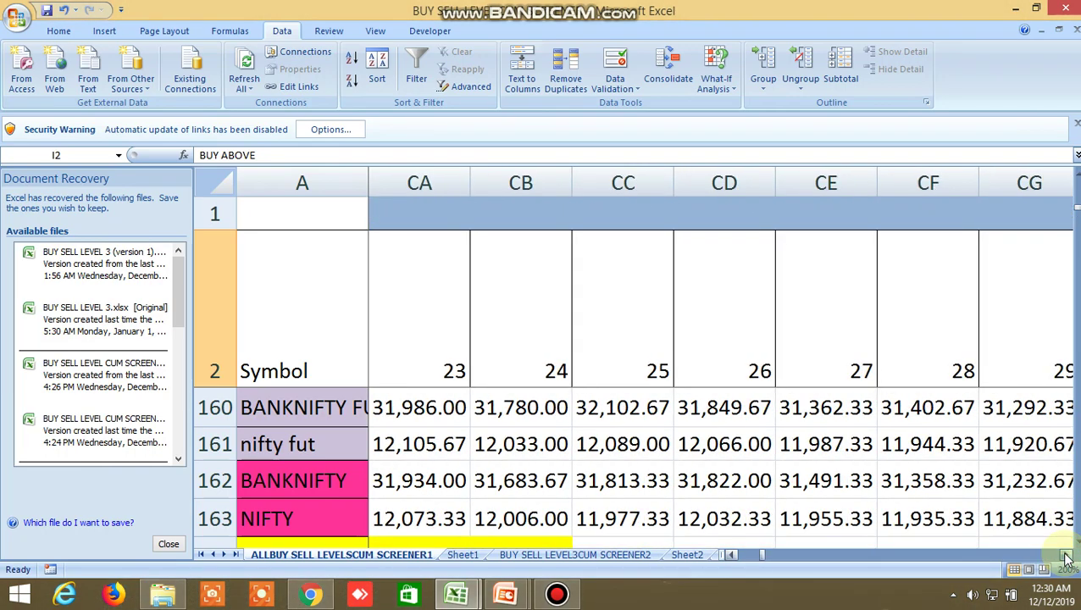
{"action": "left_click", "coordinate": [1066, 555]}
{"action": "left_click", "coordinate": [1067, 554]}
{"action": "left_click", "coordinate": [1066, 555]}
{"action": "left_click", "coordinate": [1066, 554]}
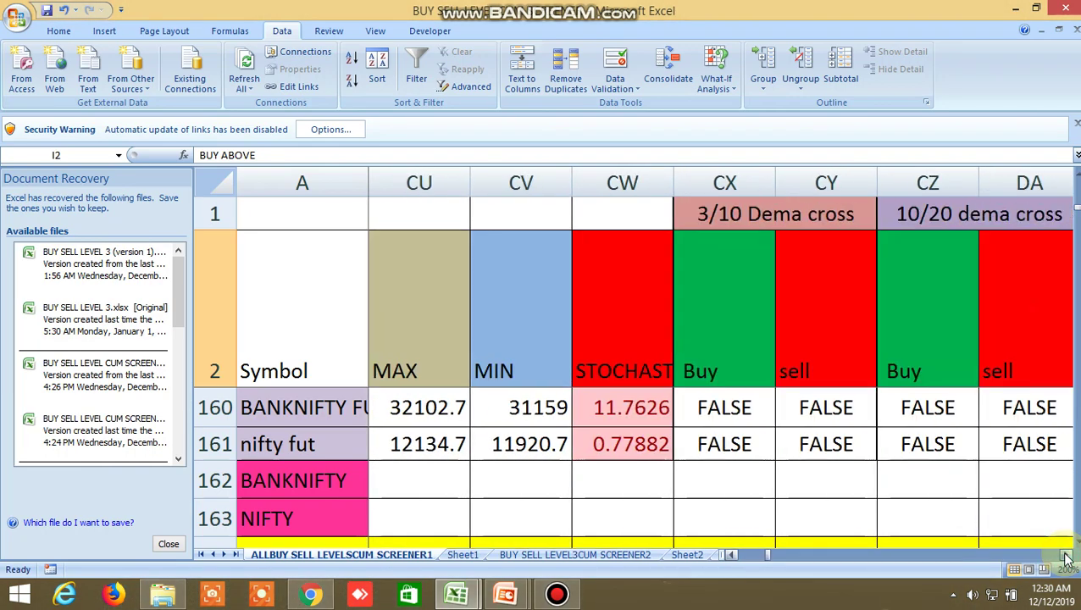
- Inspect the Dema cross, NORMDIST and PROBABILITY columns for the BANKNIFTY and NIFTY rows
{"action": "left_click", "coordinate": [1066, 555]}
{"action": "left_click", "coordinate": [1066, 554]}
{"action": "left_click", "coordinate": [1067, 555]}
{"action": "left_click", "coordinate": [1066, 555]}
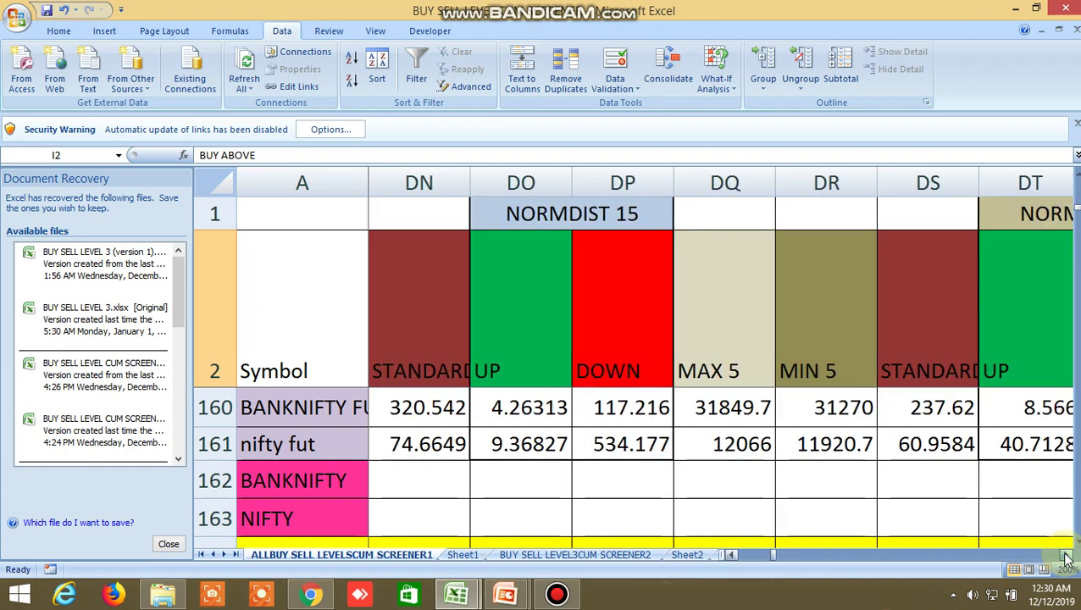
{"action": "left_click", "coordinate": [1066, 555]}
{"action": "left_click", "coordinate": [1066, 555]}
{"action": "left_click", "coordinate": [1066, 555]}
{"action": "left_click", "coordinate": [1066, 555]}
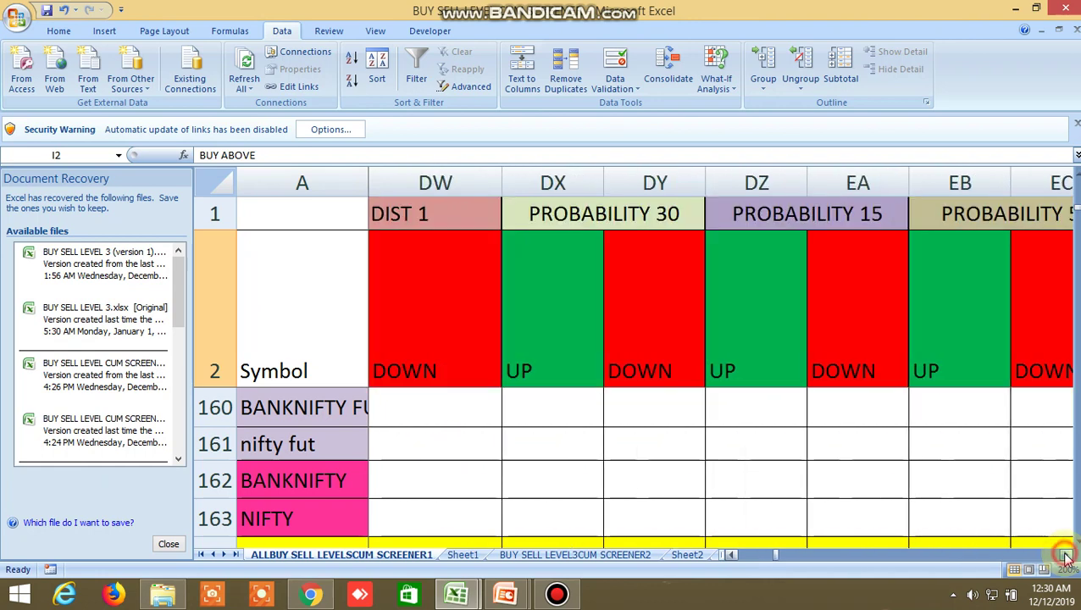
- Examine the EMA 5-8-13 CROSSOVER signals and the BUY SELL LEVELS 3 columns for the index rows
{"action": "left_click", "coordinate": [1066, 555]}
{"action": "left_click", "coordinate": [1066, 555]}
{"action": "left_click", "coordinate": [1067, 555]}
{"action": "left_click", "coordinate": [1066, 555]}
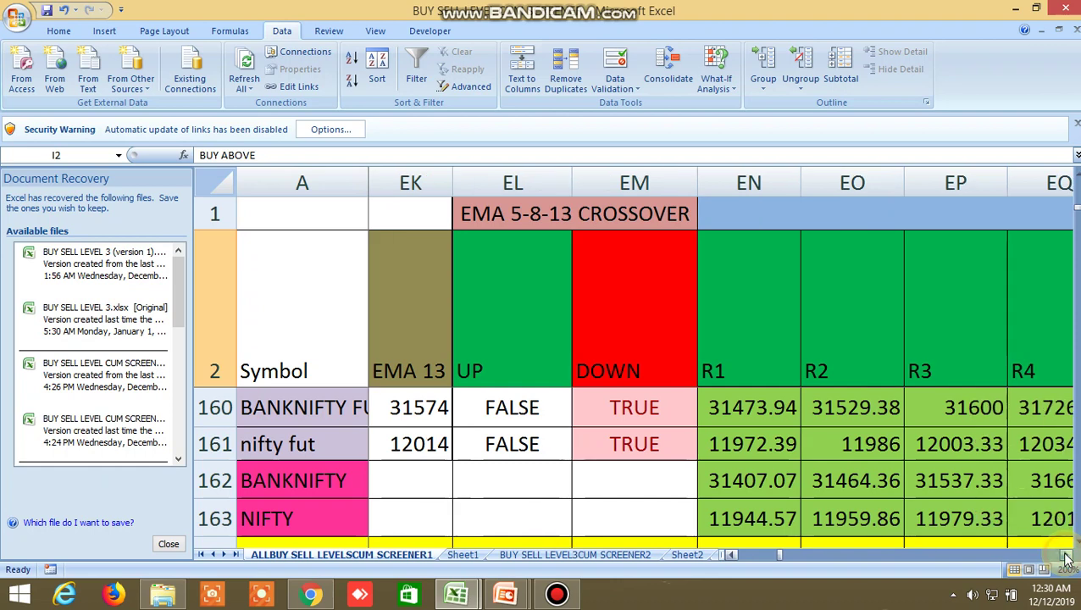
{"action": "left_click", "coordinate": [1066, 555]}
{"action": "left_click", "coordinate": [1066, 555]}
{"action": "left_click", "coordinate": [1066, 555]}
{"action": "left_click", "coordinate": [1066, 554]}
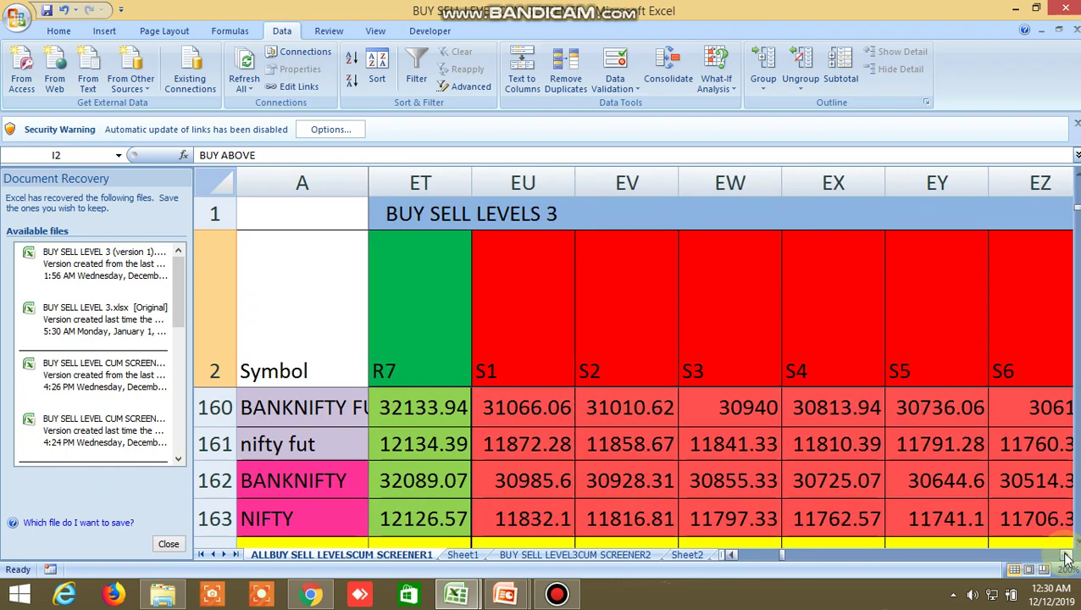
- Check the PIVOT POINT columns R1 to R3 and S1 to S3 for the BANKNIFTY and NIFTY rows
{"action": "left_click", "coordinate": [1066, 554]}
{"action": "left_click", "coordinate": [1066, 555]}
{"action": "left_click", "coordinate": [1066, 555]}
{"action": "left_click", "coordinate": [1066, 554]}
{"action": "left_click", "coordinate": [1066, 555]}
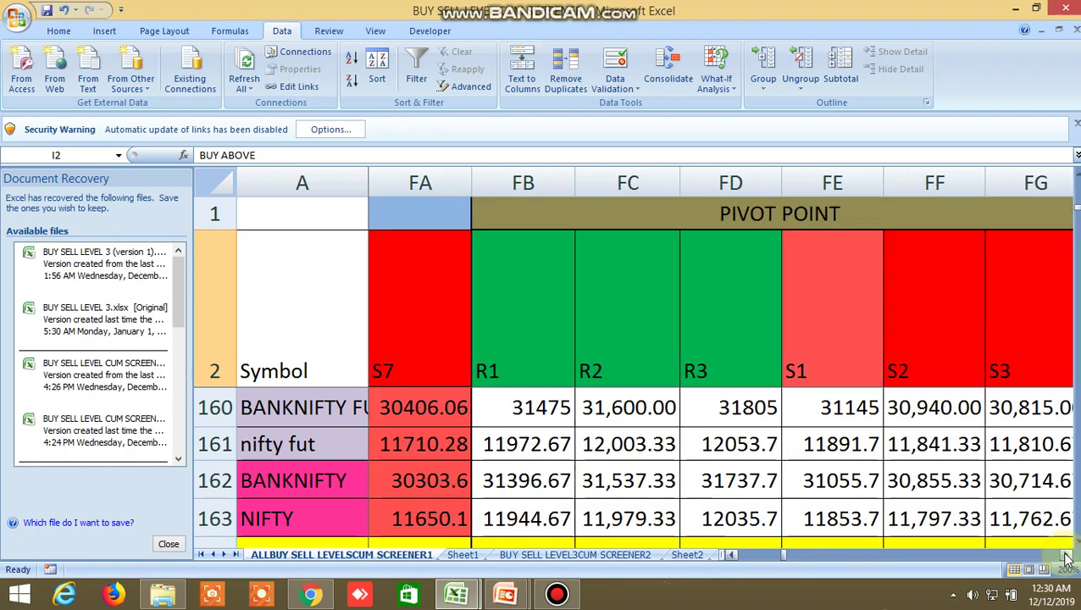
{"action": "left_click", "coordinate": [1066, 555]}
- Return to the COMMODITY rows and examine their BUY SELL LEVELS 1 targets from CRUDEOIL to LEAD
{"action": "left_click_drag", "start_coordinate": [786, 558], "coordinate": [728, 556]}
{"action": "scroll", "coordinate": [584, 492], "scroll_direction": "up", "scroll_amount": 3}
{"action": "scroll", "coordinate": [583, 490], "scroll_direction": "up", "scroll_amount": 1}
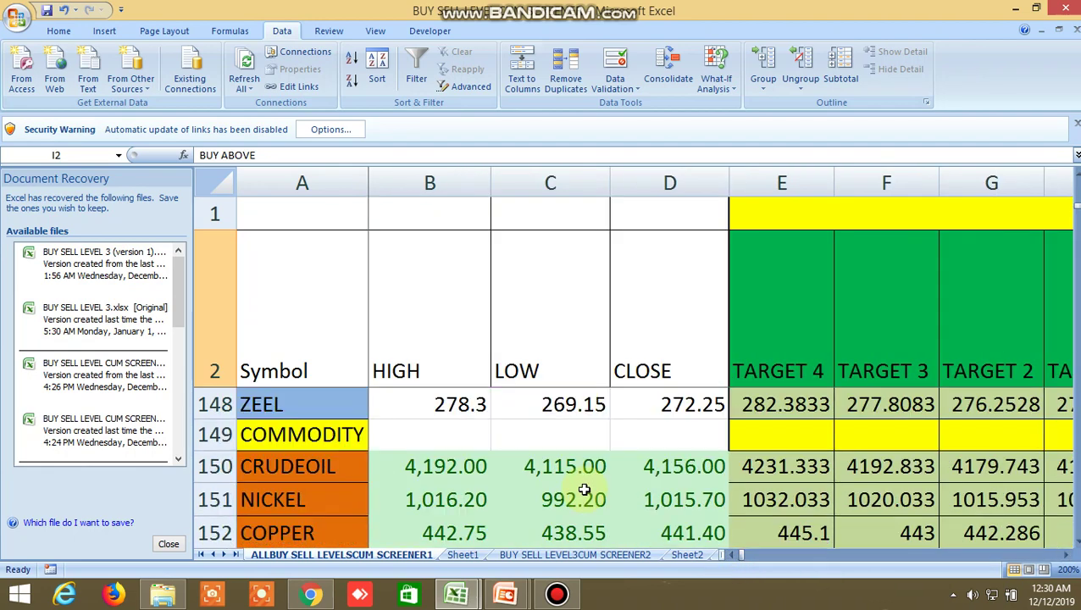
{"action": "left_click", "coordinate": [1075, 545]}
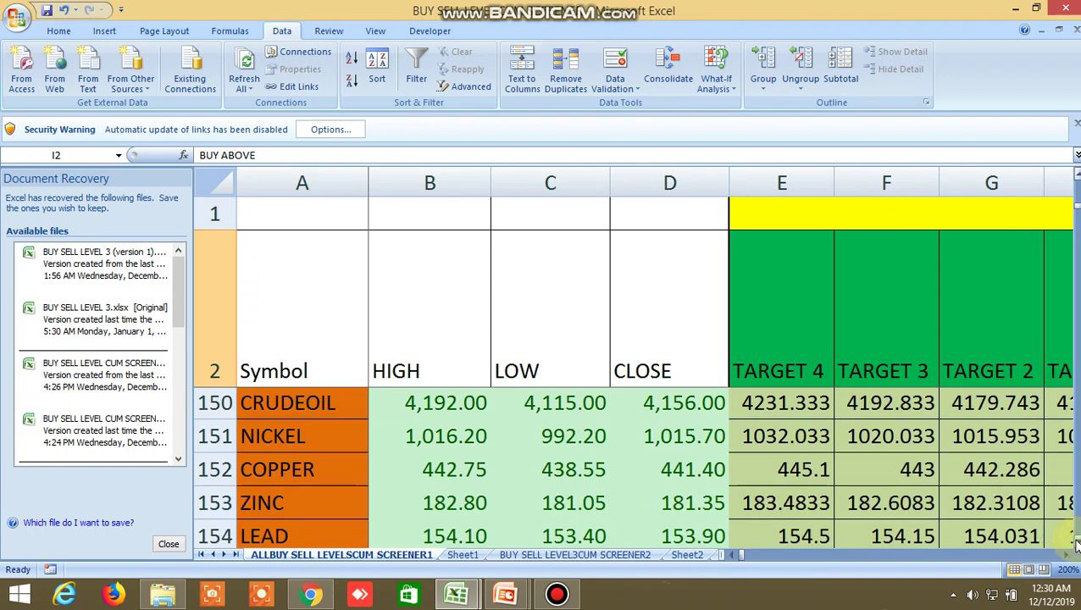
{"action": "left_click", "coordinate": [1065, 555]}
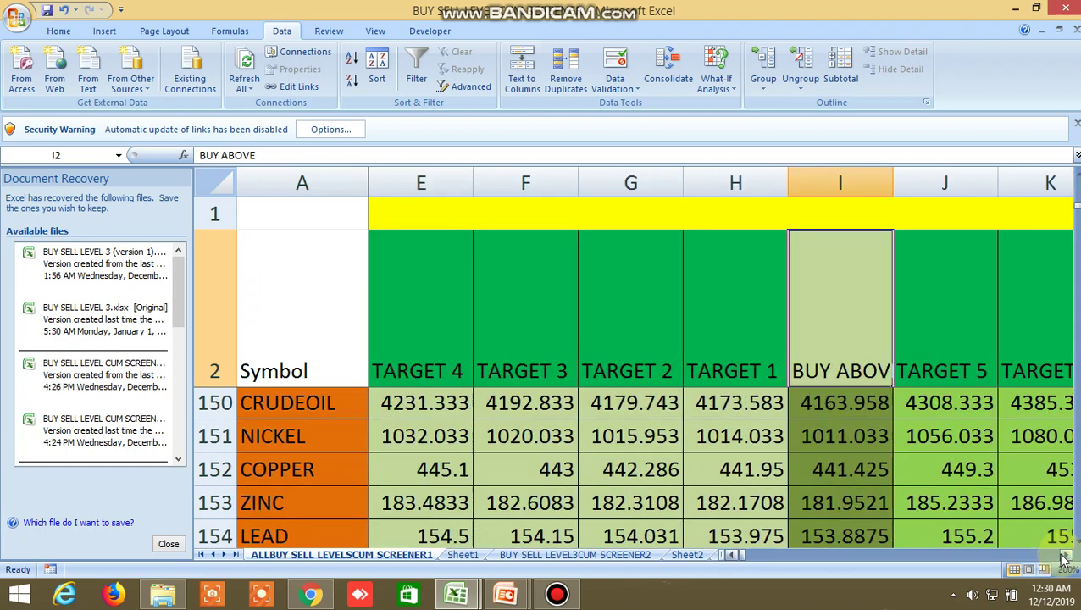
{"action": "left_click", "coordinate": [1065, 555]}
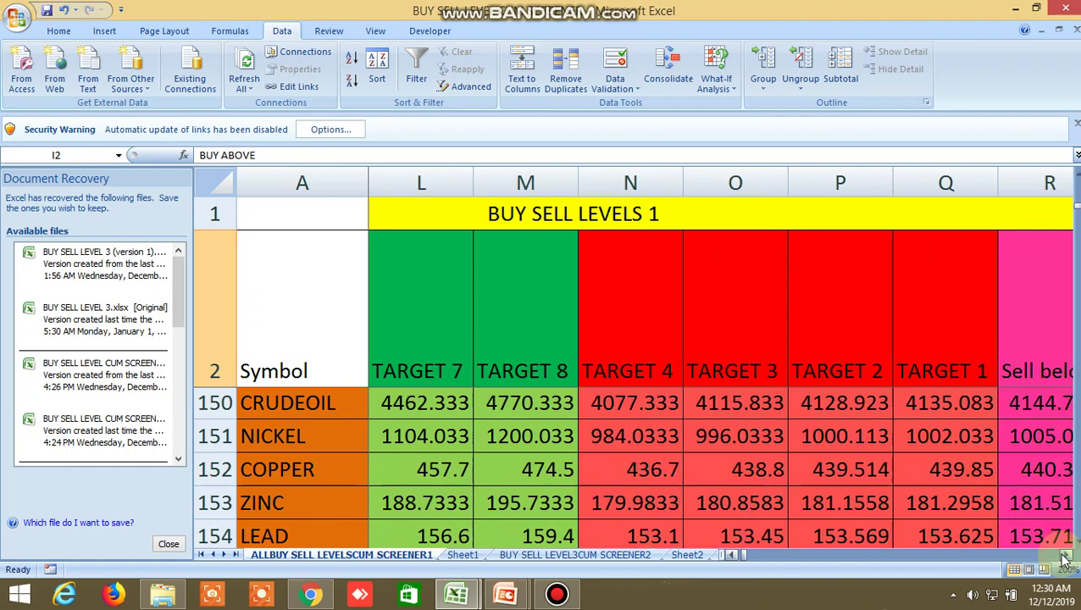
{"action": "left_click", "coordinate": [1065, 556]}
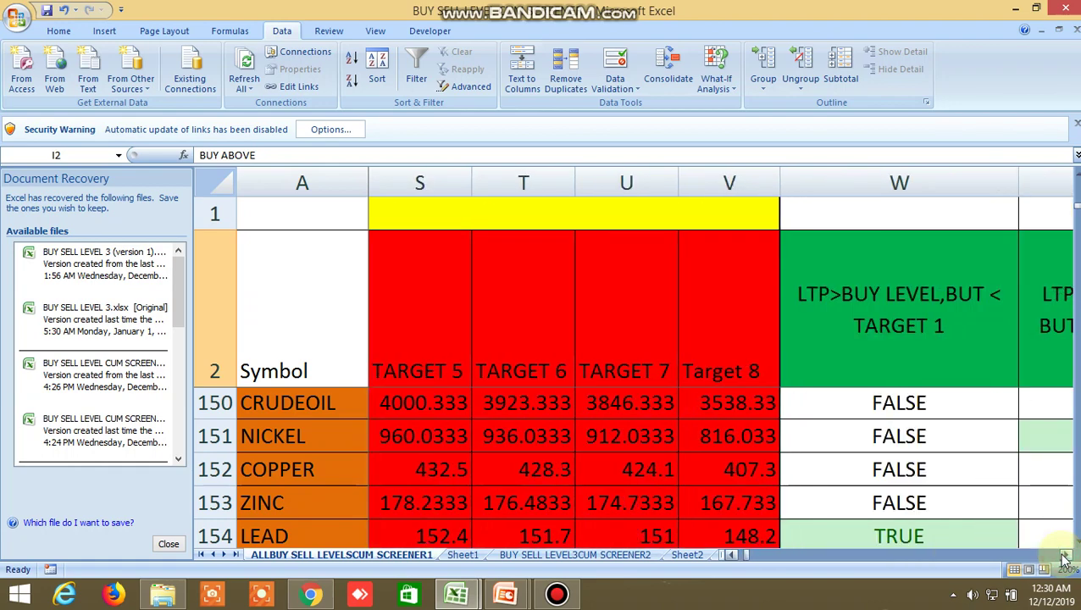
- Review the commodity rows across the BUY SELL LEVELS 2, moving-average, 10/20 sma CROSS and EMA 5-8-13 CROSSOVER columns
{"action": "left_click", "coordinate": [1065, 555]}
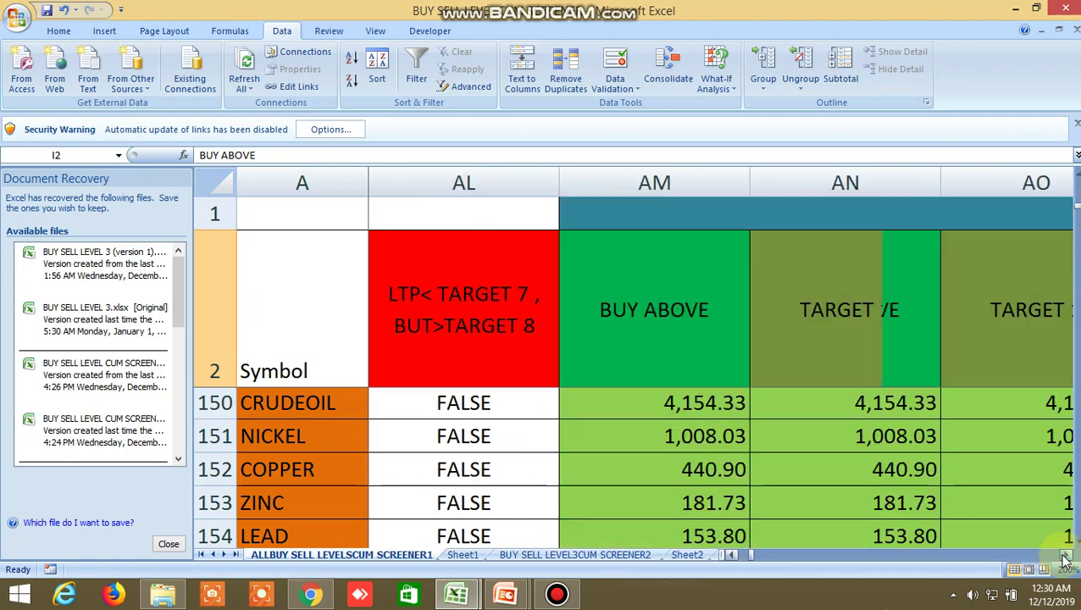
{"action": "left_click", "coordinate": [1065, 556]}
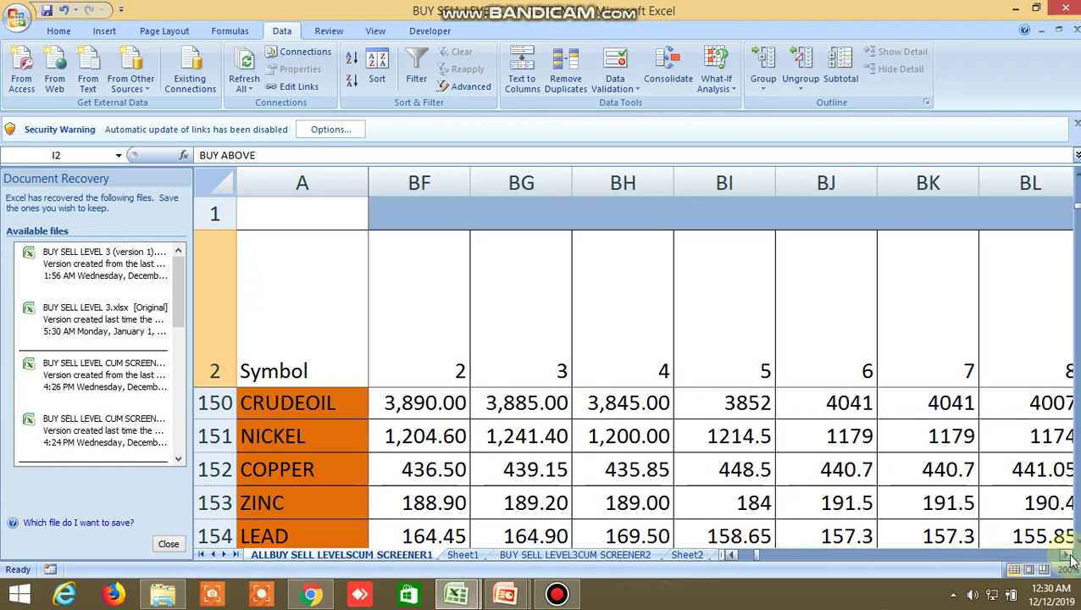
{"action": "left_click", "coordinate": [1069, 557]}
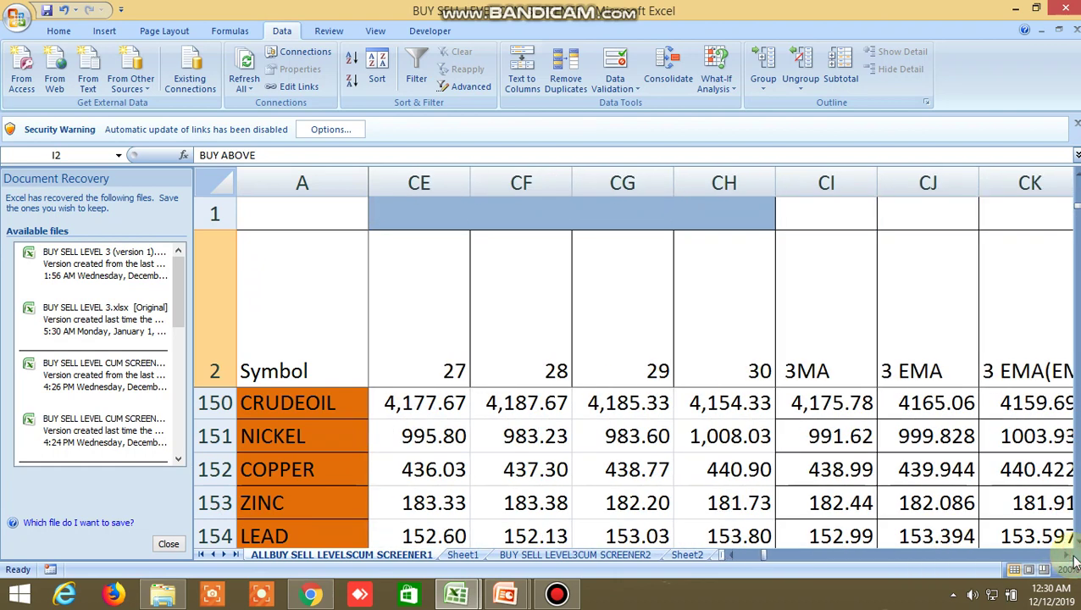
{"action": "left_click", "coordinate": [1067, 557]}
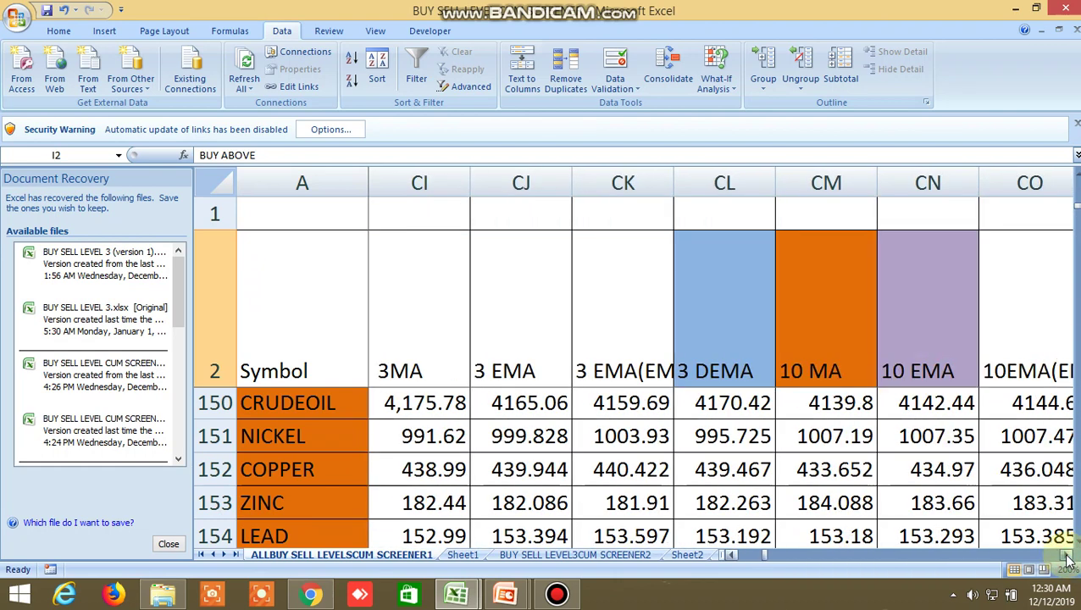
{"action": "left_click", "coordinate": [1068, 557]}
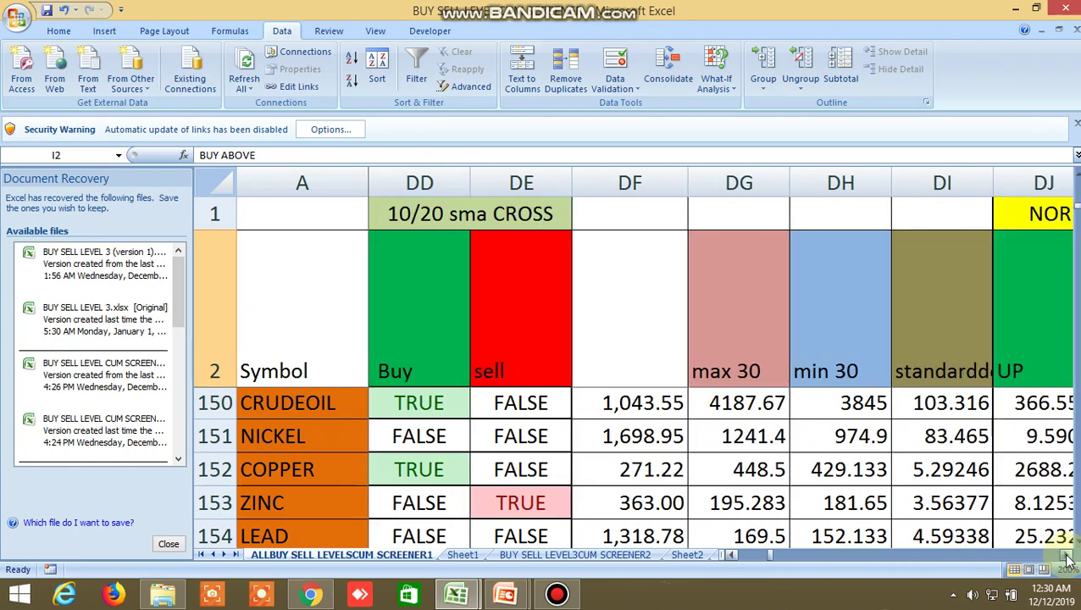
{"action": "left_click", "coordinate": [1068, 557]}
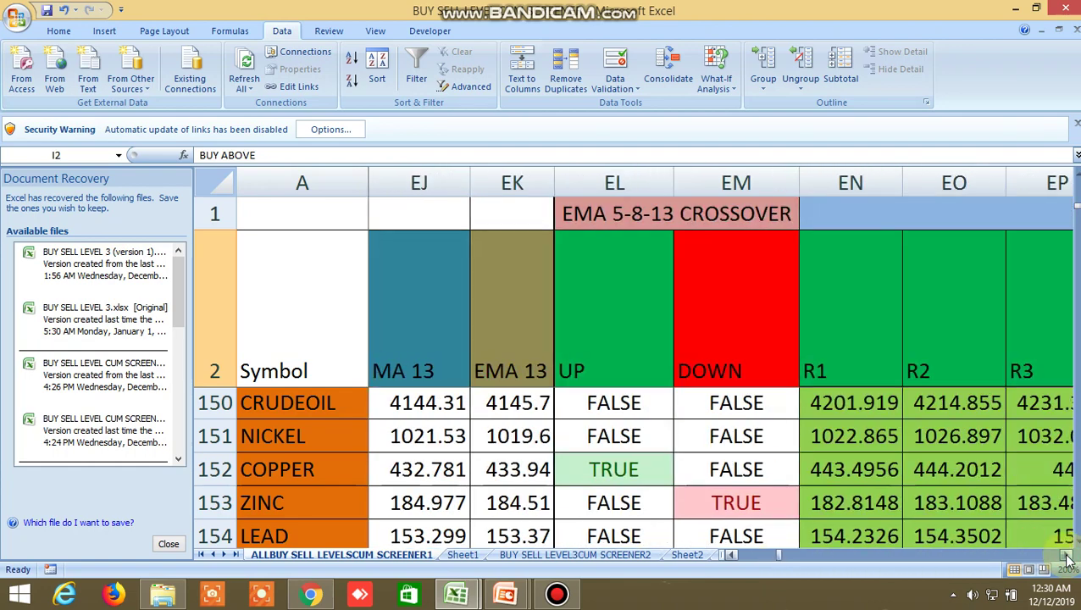
- Check the PIVOT POINT and LTP VS RESISTANCE SUPPORT PIVOT POINT columns for the commodity rows CRUDEOIL to LEAD
{"action": "left_click", "coordinate": [1065, 555]}
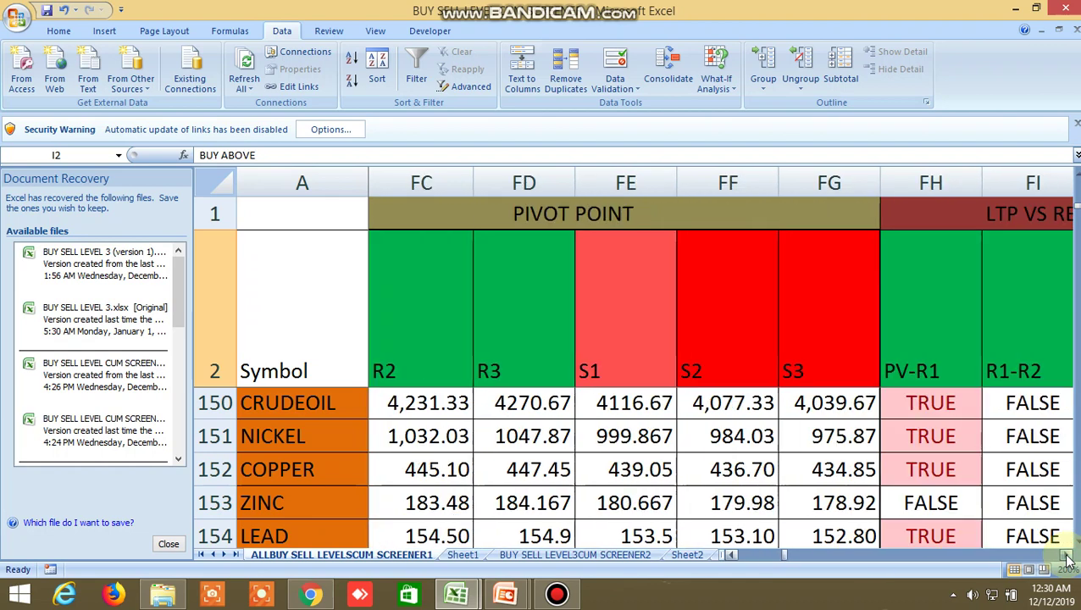
{"action": "left_click", "coordinate": [781, 559]}
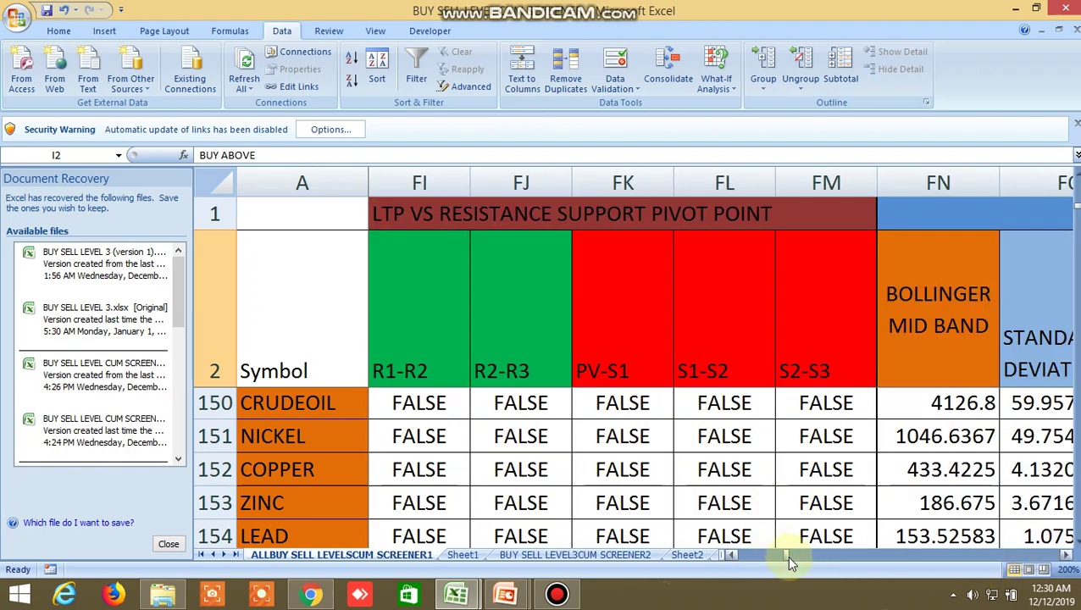
{"action": "left_click_drag", "start_coordinate": [785, 559], "coordinate": [730, 555]}
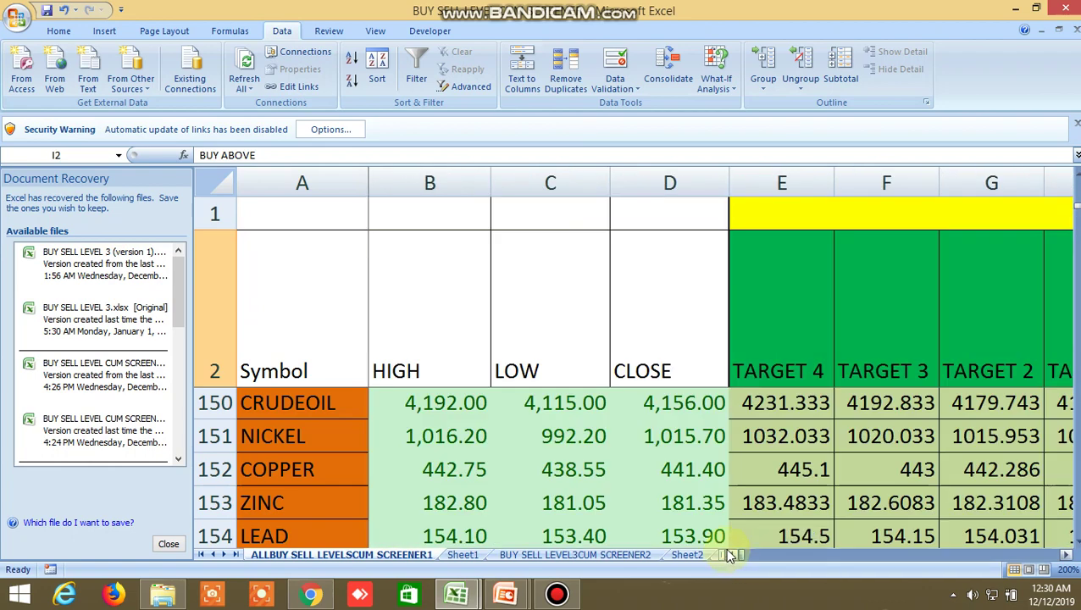
- Examine the remaining commodity rows, LEAD to NATURAL GAS, from their HIGH, LOW and CLOSE prices across to the PIVOT POINT columns
{"action": "left_click", "coordinate": [1074, 546]}
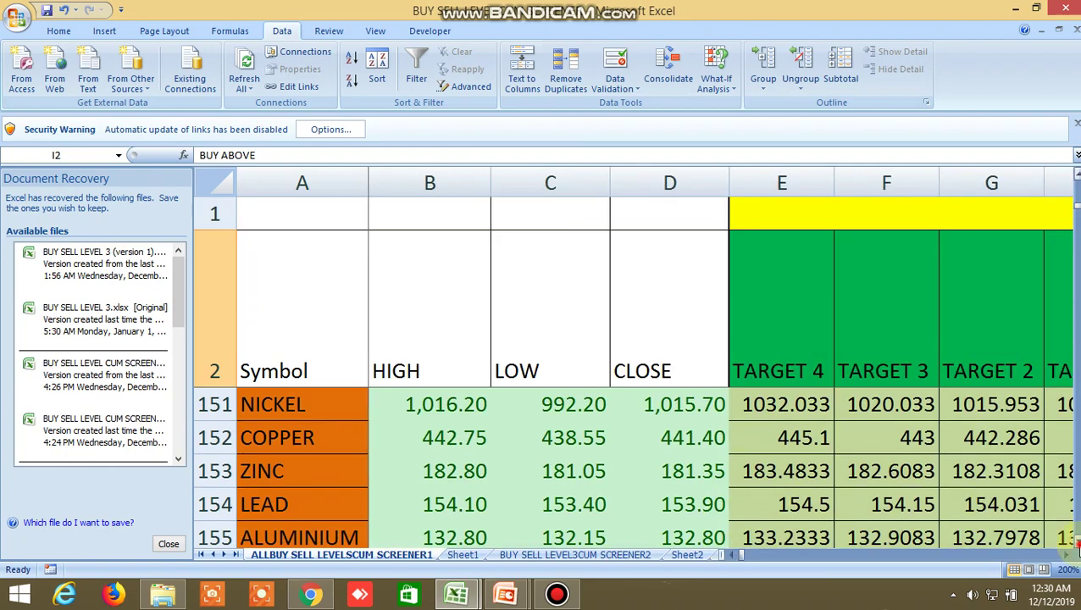
{"action": "left_click", "coordinate": [1074, 546]}
{"action": "left_click", "coordinate": [1074, 546]}
{"action": "left_click", "coordinate": [1073, 545]}
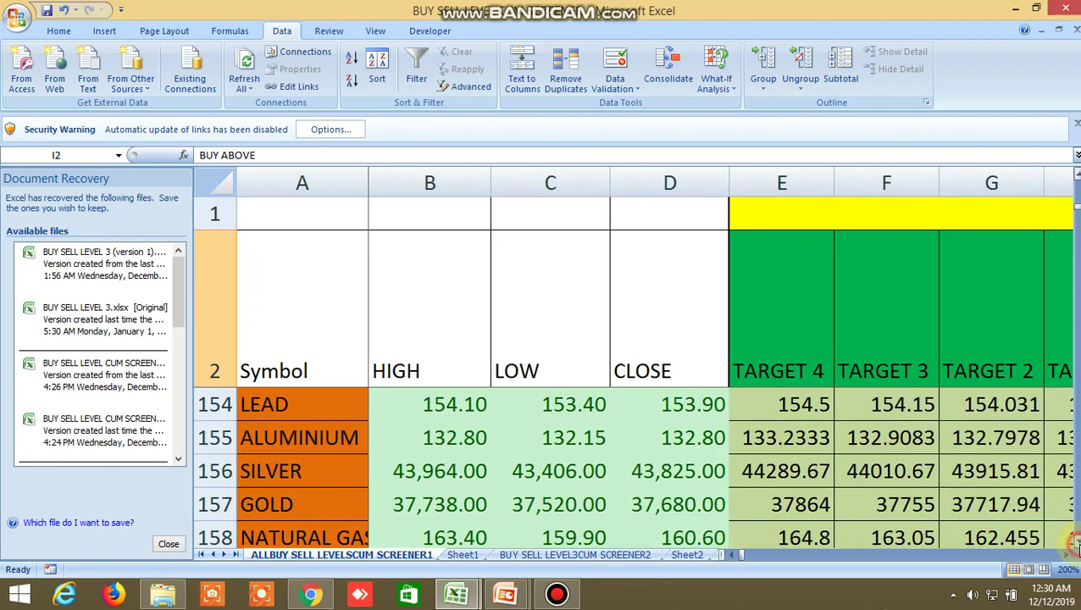
{"action": "left_click", "coordinate": [1073, 545]}
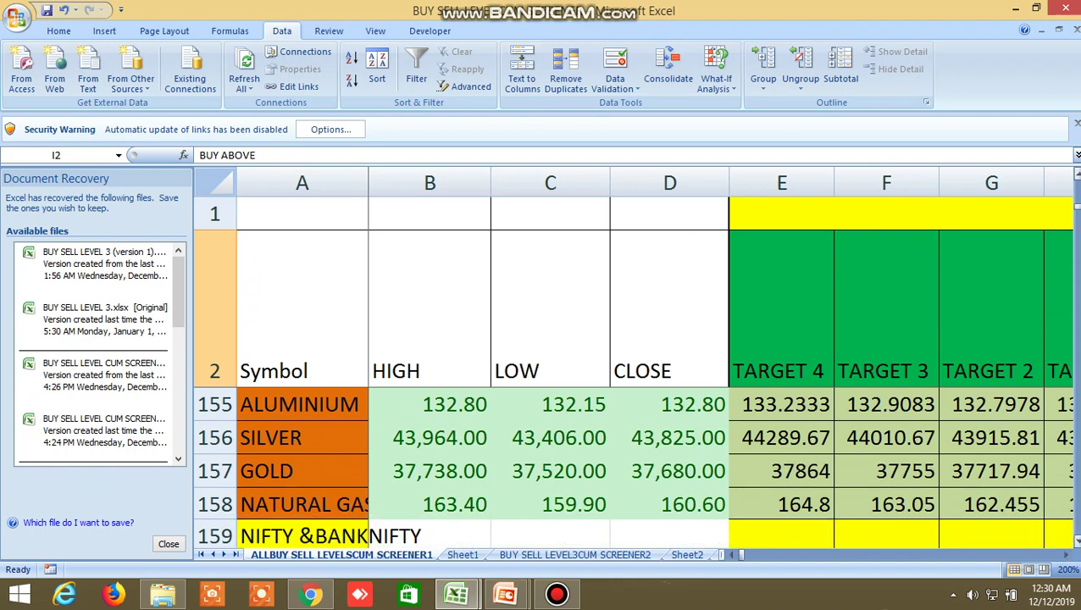
{"action": "scroll", "coordinate": [634, 465], "scroll_direction": "up", "scroll_amount": 1}
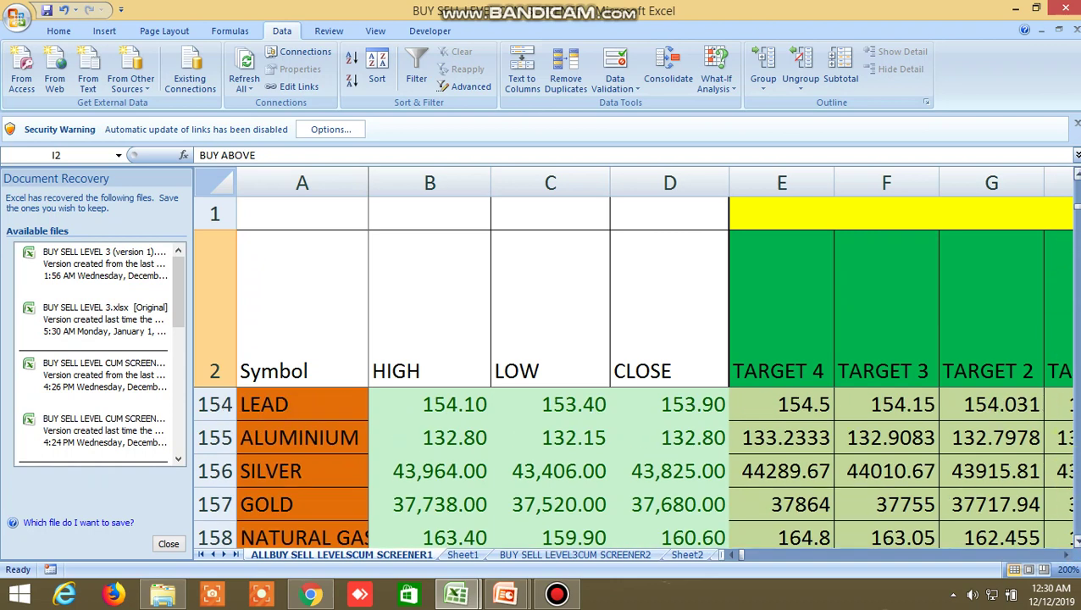
{"action": "left_click_drag", "start_coordinate": [1068, 555], "coordinate": [1067, 559]}
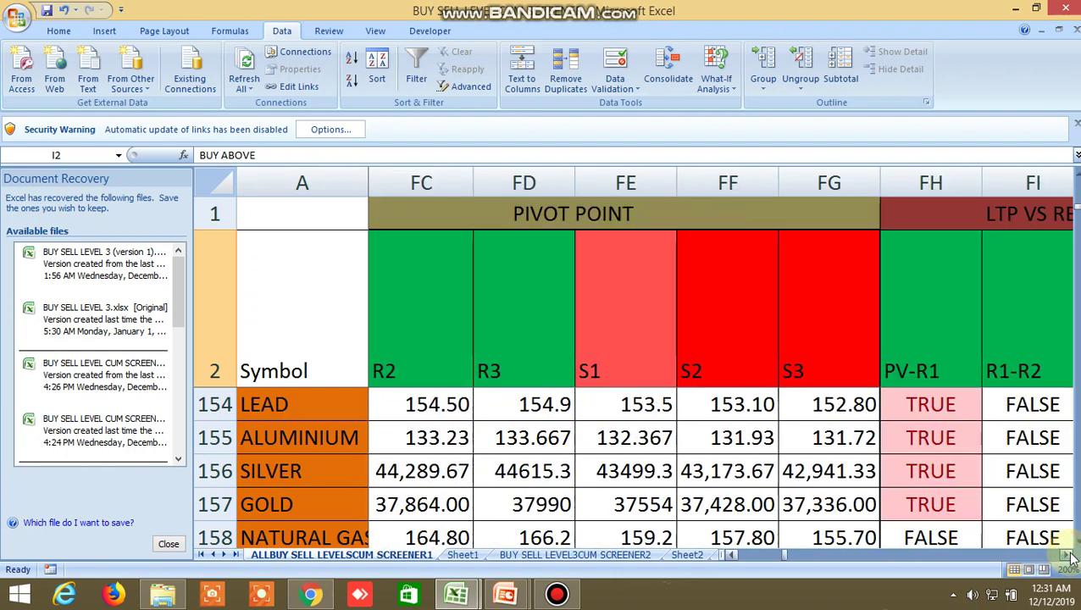
{"action": "left_click_drag", "start_coordinate": [784, 560], "coordinate": [738, 555]}
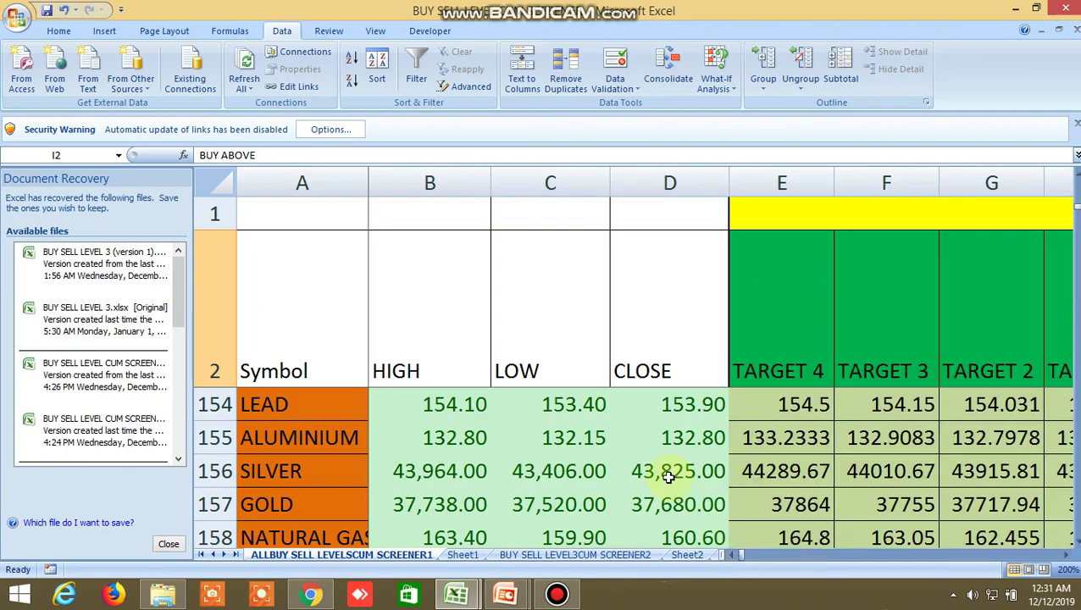
- Review the stock futures rows BAJAJFINSV to BATAINDIA from their price and target columns across to the PIVOT POINT columns
{"action": "scroll", "coordinate": [668, 477], "scroll_direction": "up", "scroll_amount": 1}
{"action": "scroll", "coordinate": [668, 477], "scroll_direction": "down", "scroll_amount": 5}
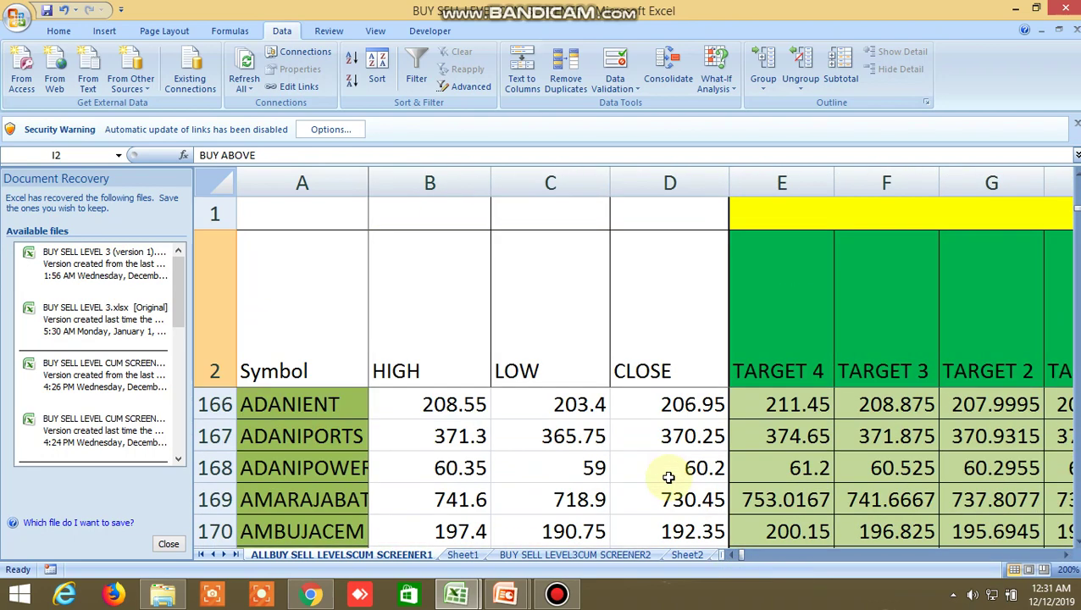
{"action": "scroll", "coordinate": [668, 477], "scroll_direction": "down", "scroll_amount": 3}
{"action": "scroll", "coordinate": [668, 477], "scroll_direction": "down", "scroll_amount": 1}
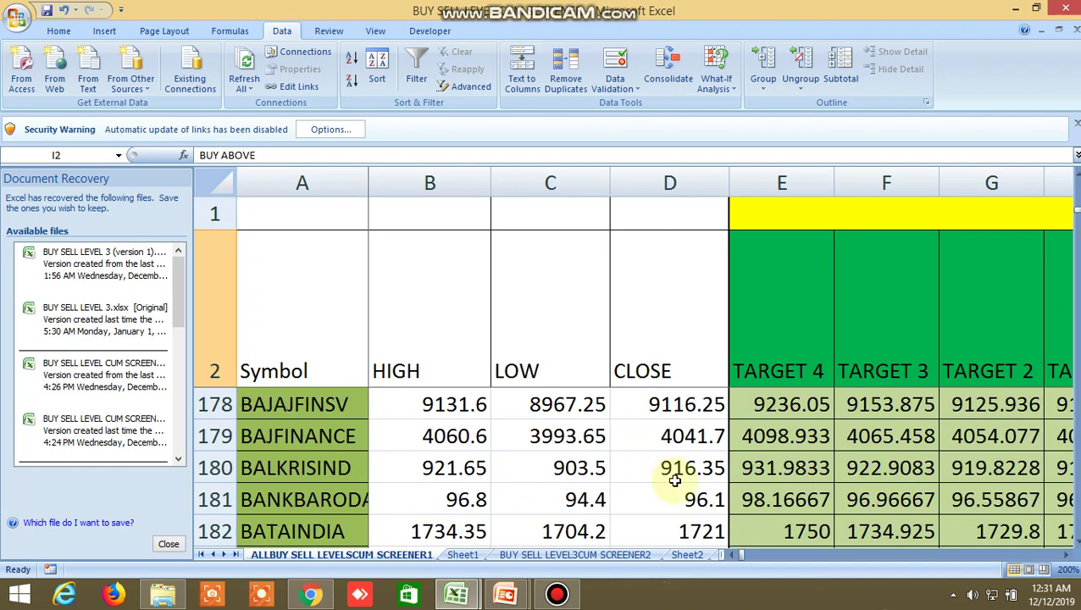
{"action": "left_click", "coordinate": [1068, 555]}
{"action": "left_click", "coordinate": [1068, 556]}
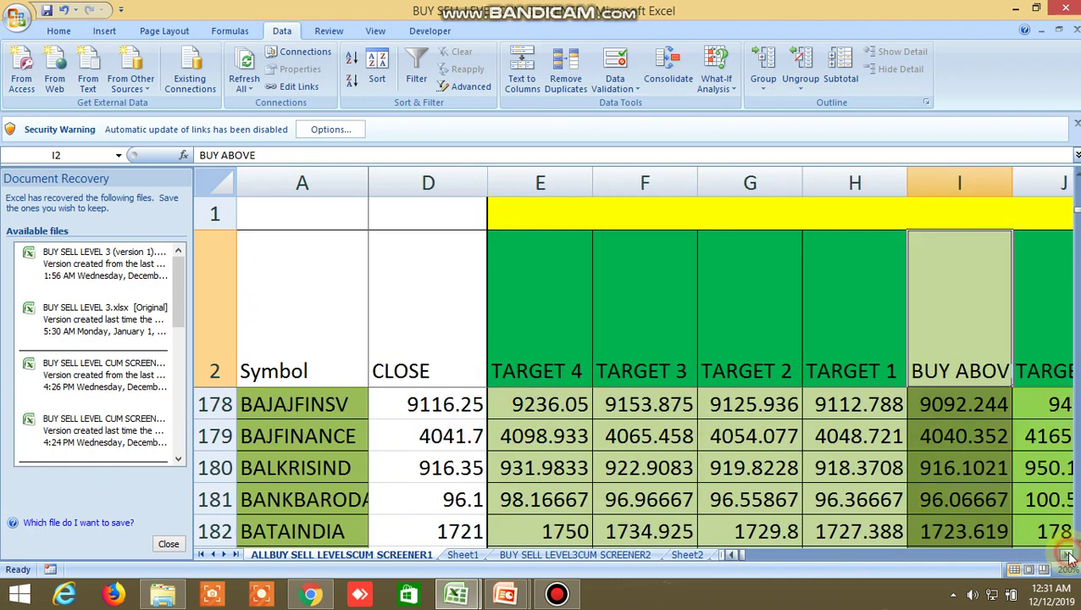
{"action": "left_click", "coordinate": [1067, 555]}
{"action": "left_click_drag", "start_coordinate": [1068, 555], "coordinate": [1068, 556]}
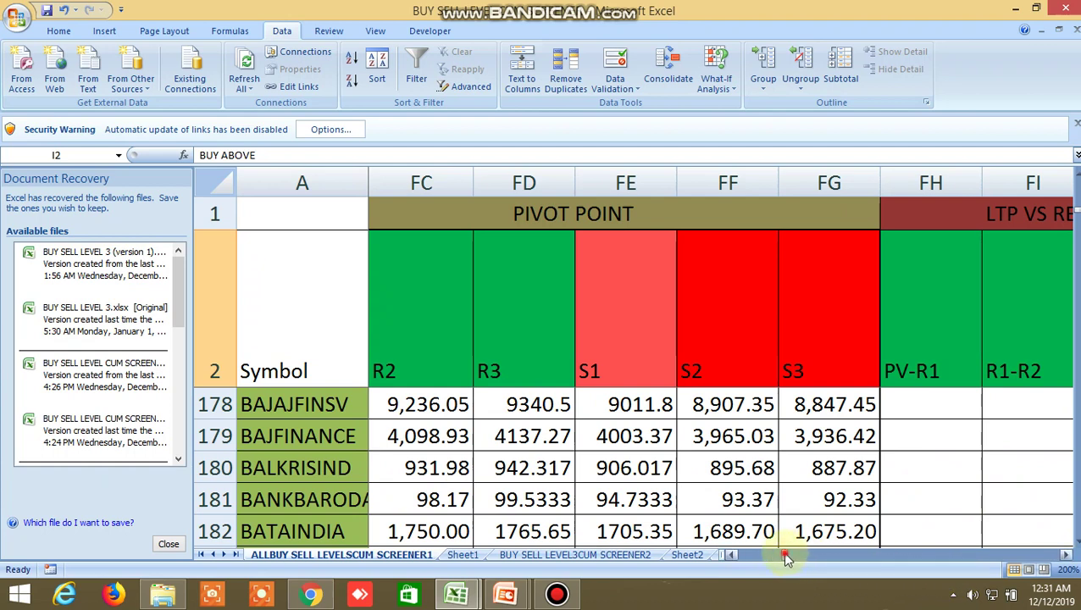
{"action": "left_click_drag", "start_coordinate": [786, 556], "coordinate": [723, 513]}
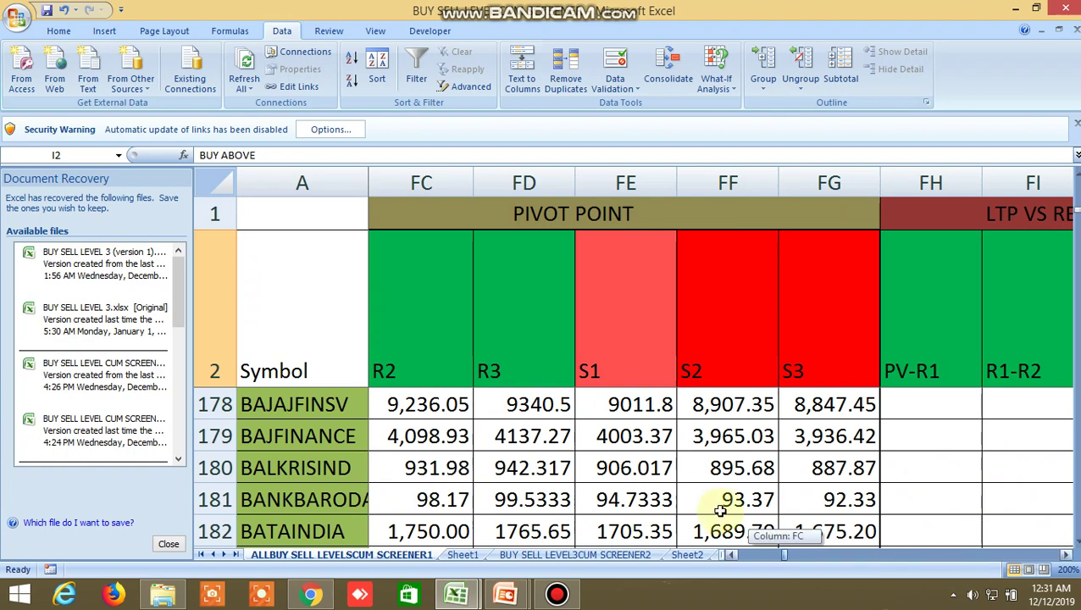
- Review the stock futures rows CANBK to CHOLAFIN from their price and target columns across to the PIVOT POINT columns
{"action": "scroll", "coordinate": [723, 508], "scroll_direction": "down", "scroll_amount": 5}
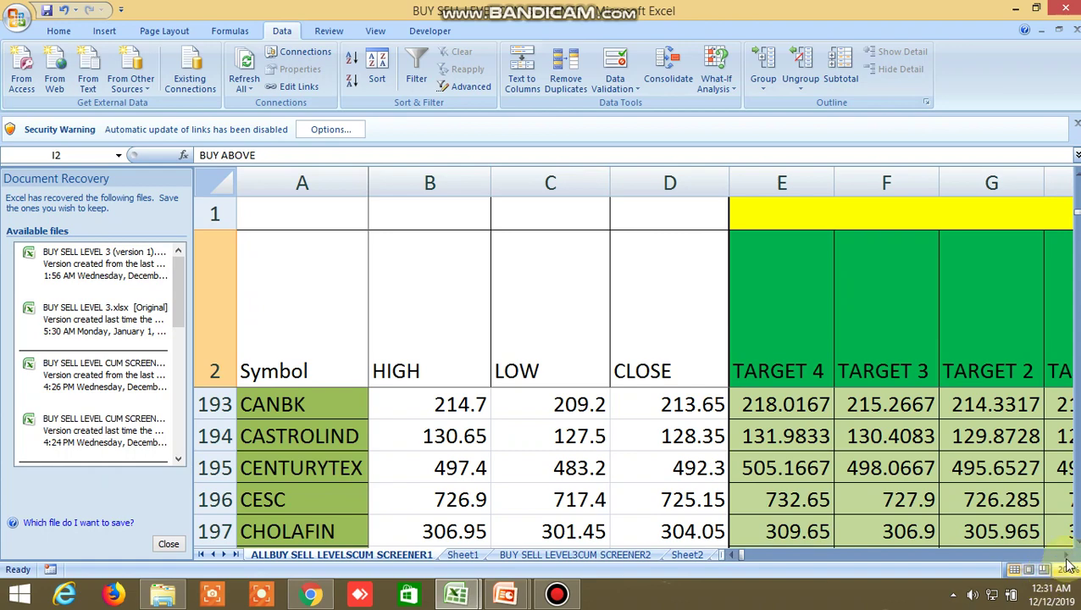
{"action": "left_click_drag", "start_coordinate": [1068, 556], "coordinate": [1069, 557]}
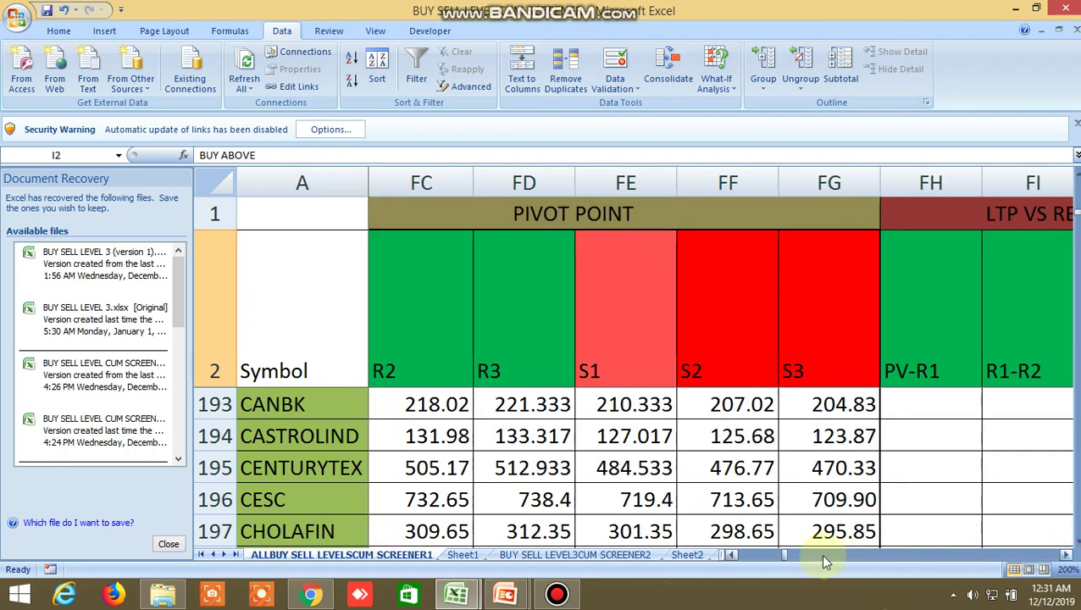
{"action": "left_click_drag", "start_coordinate": [788, 556], "coordinate": [739, 555]}
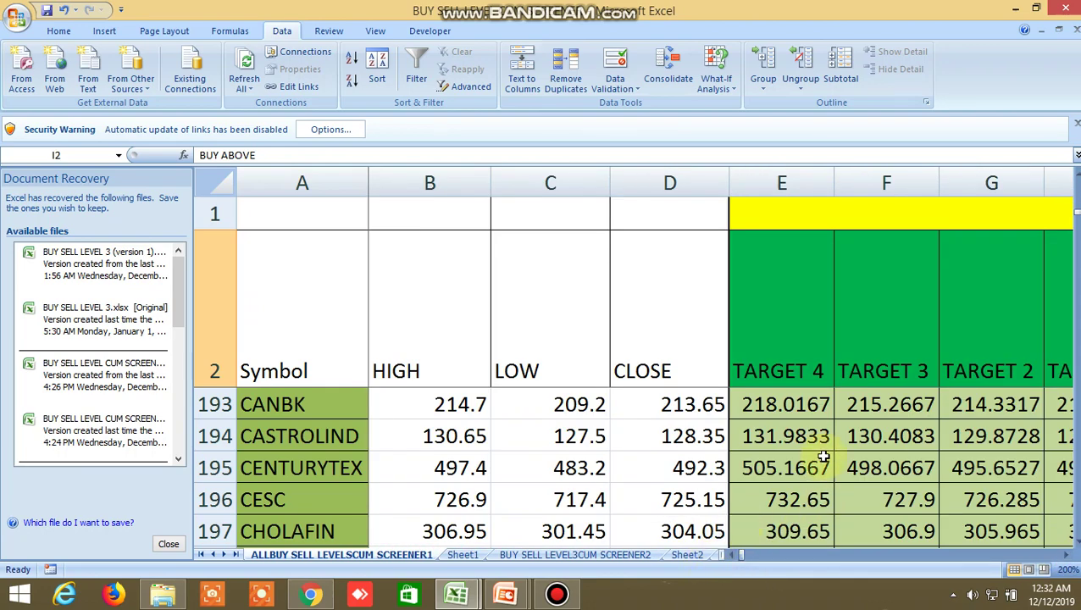
- Switch to File Explorer and open the BUY SELL LEVEL 4 (8) workbook from the Downloads folder
{"action": "left_click", "coordinate": [163, 597]}
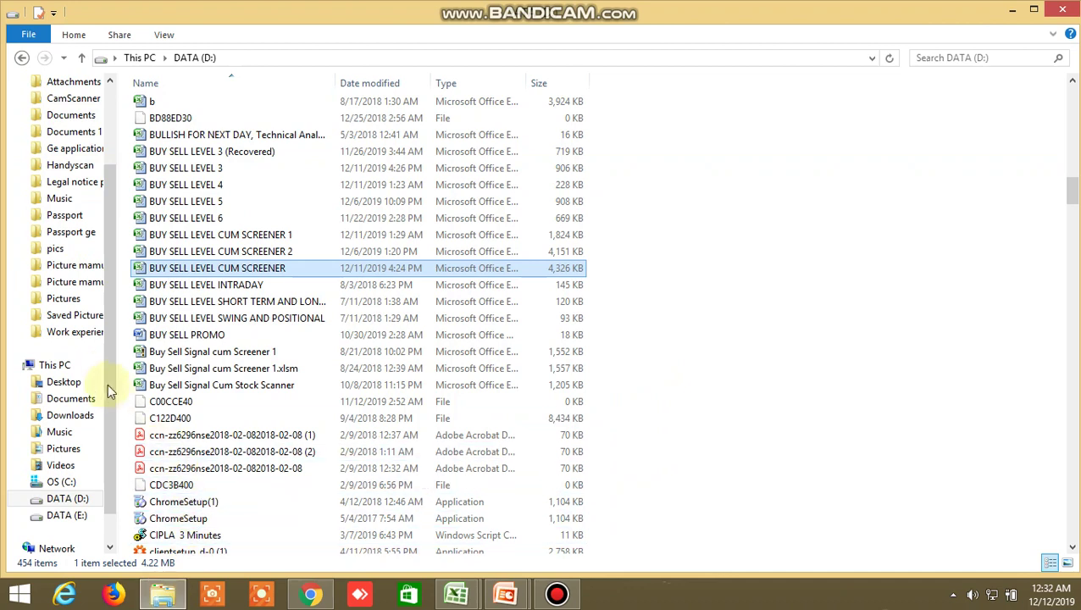
{"action": "left_click", "coordinate": [71, 414]}
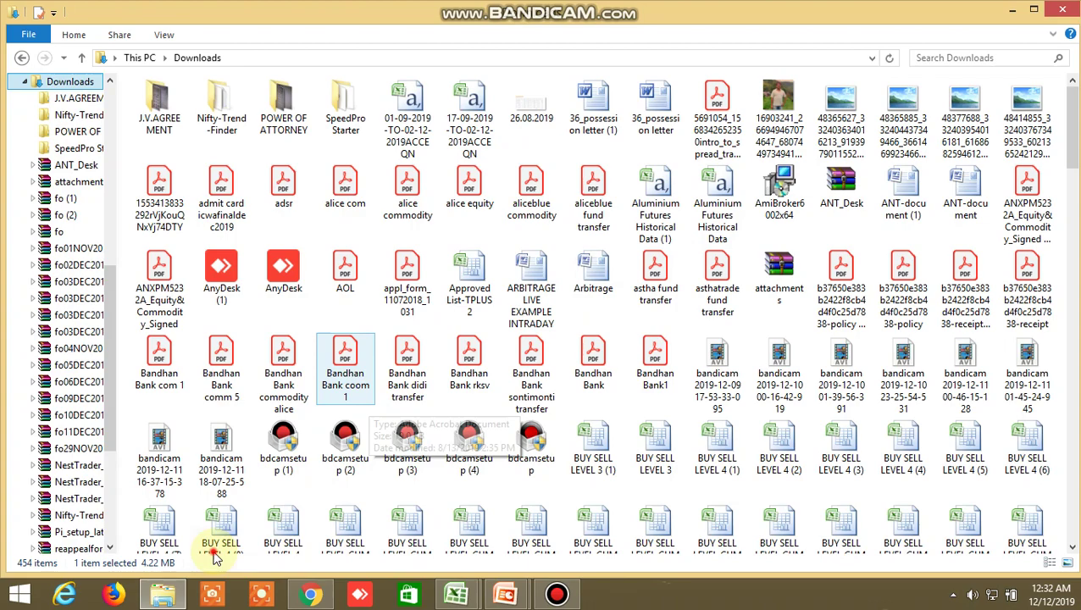
{"action": "scroll", "coordinate": [220, 508], "scroll_direction": "down", "scroll_amount": 2}
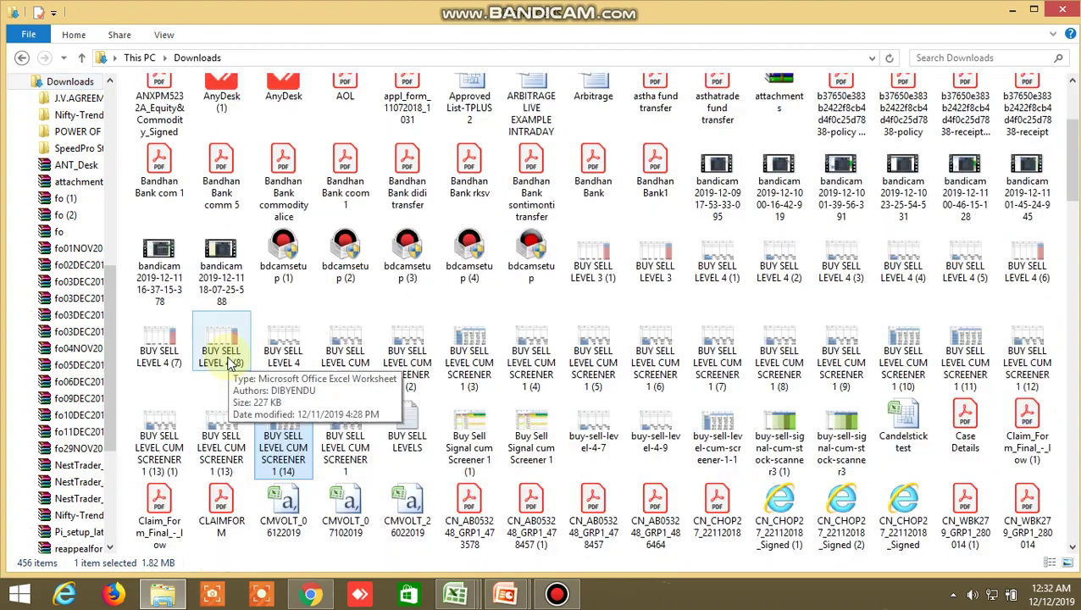
{"action": "double_click", "coordinate": [237, 343]}
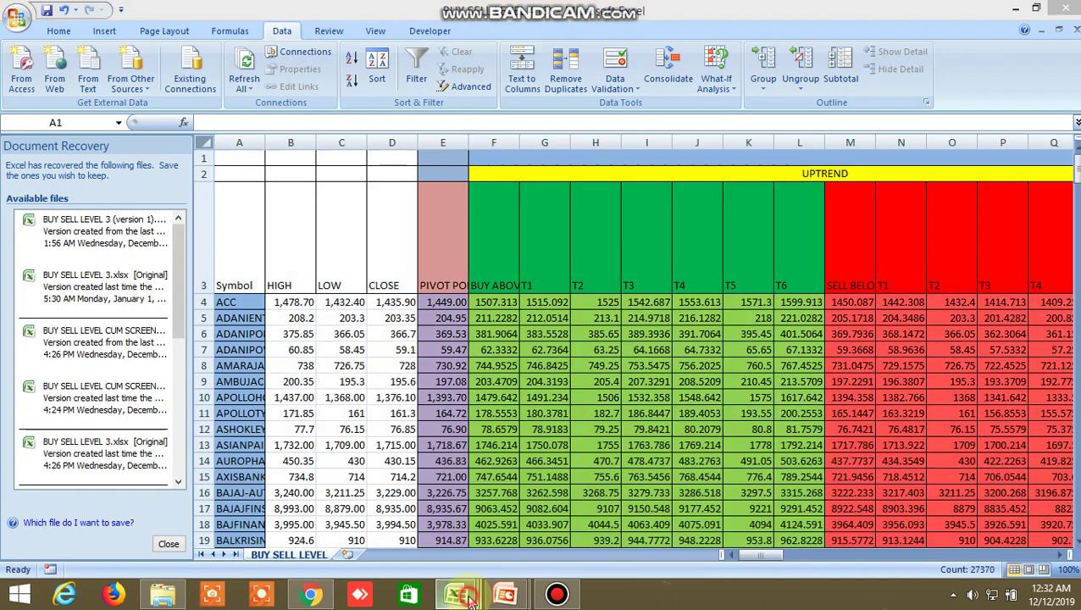
- Switch to the BUY SELL LEVEL CUM SCREENER workbook with the ARBRITRAGE sheet and examine its 5-day and 20-day high/low signal columns from row ACC
{"action": "mouse_move", "coordinate": [454, 594]}
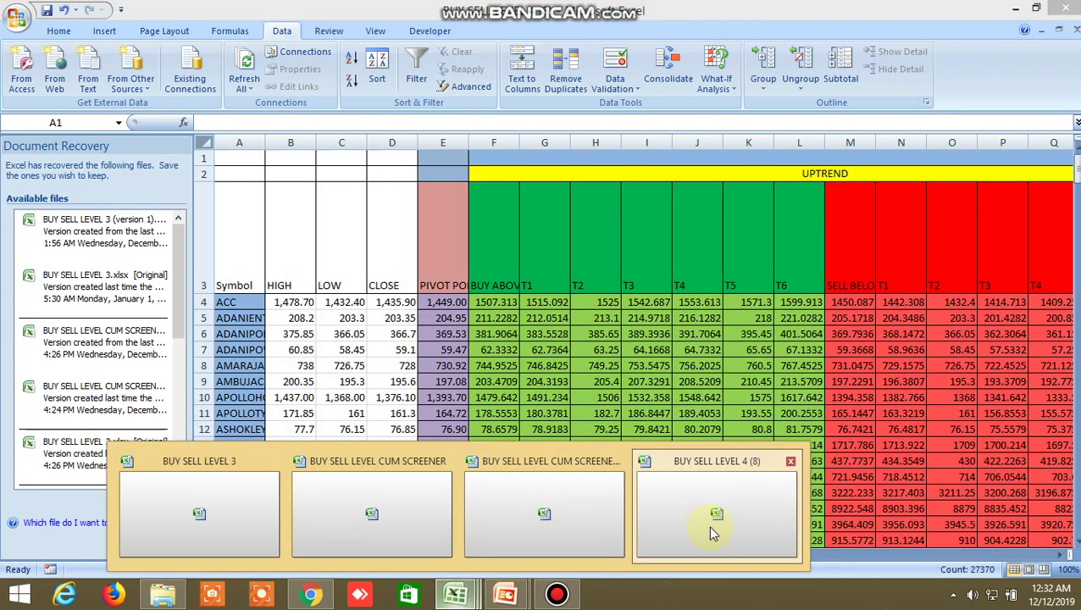
{"action": "left_click", "coordinate": [532, 502]}
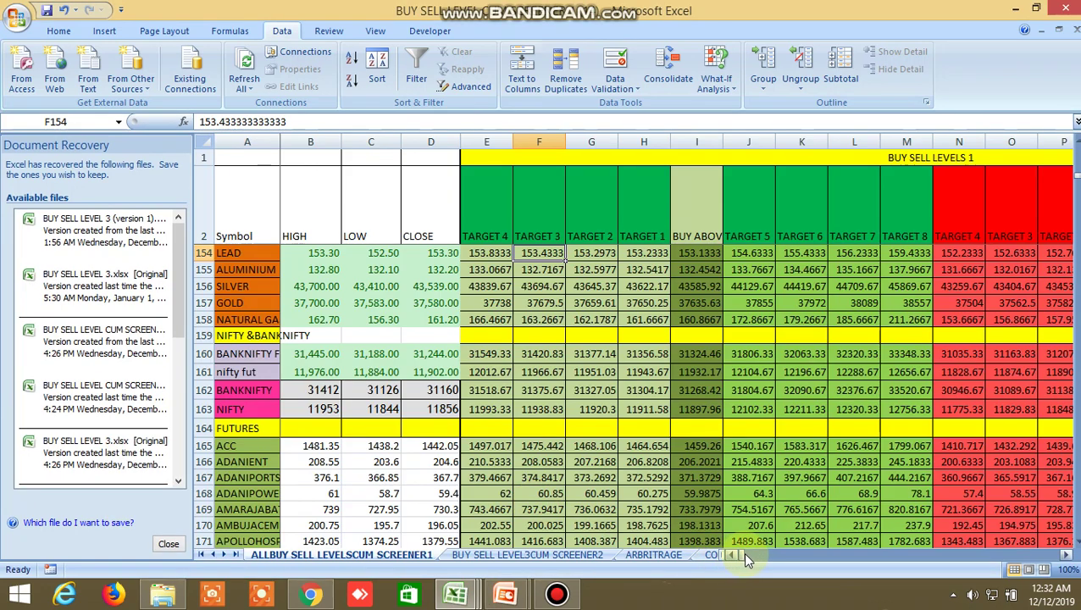
{"action": "left_click_drag", "start_coordinate": [742, 556], "coordinate": [815, 557]}
{"action": "scroll", "coordinate": [750, 474], "scroll_direction": "up", "scroll_amount": 9}
{"action": "scroll", "coordinate": [765, 447], "scroll_direction": "up", "scroll_amount": 20}
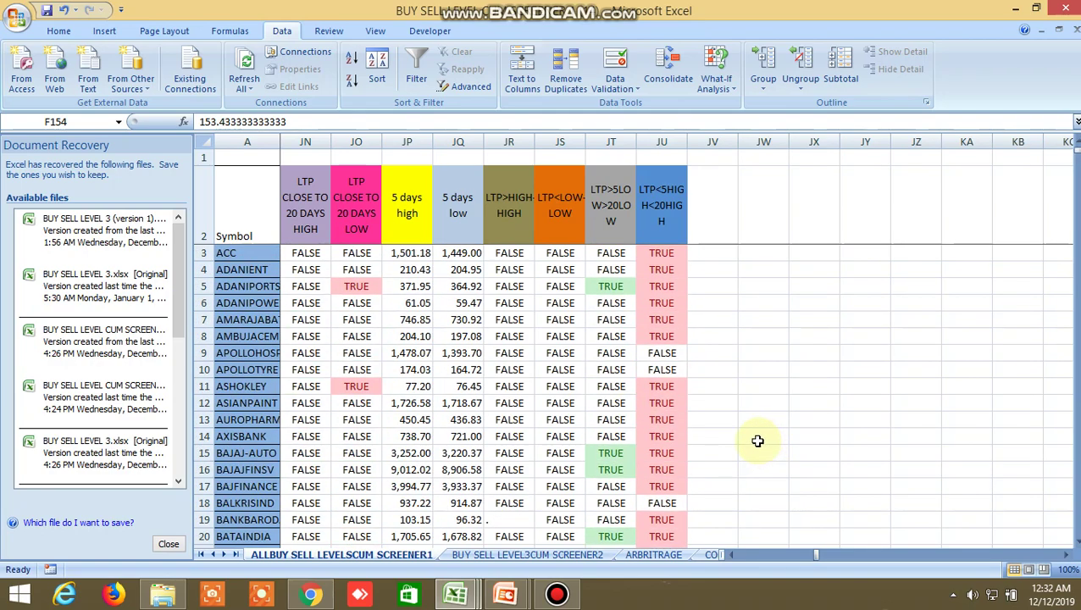
- Return to the BUY SELL LEVEL 4 (8) workbook and examine its last columns, from HLCC/4 to LTP W.R.T HLCC/4 DOWN
{"action": "mouse_move", "coordinate": [455, 595]}
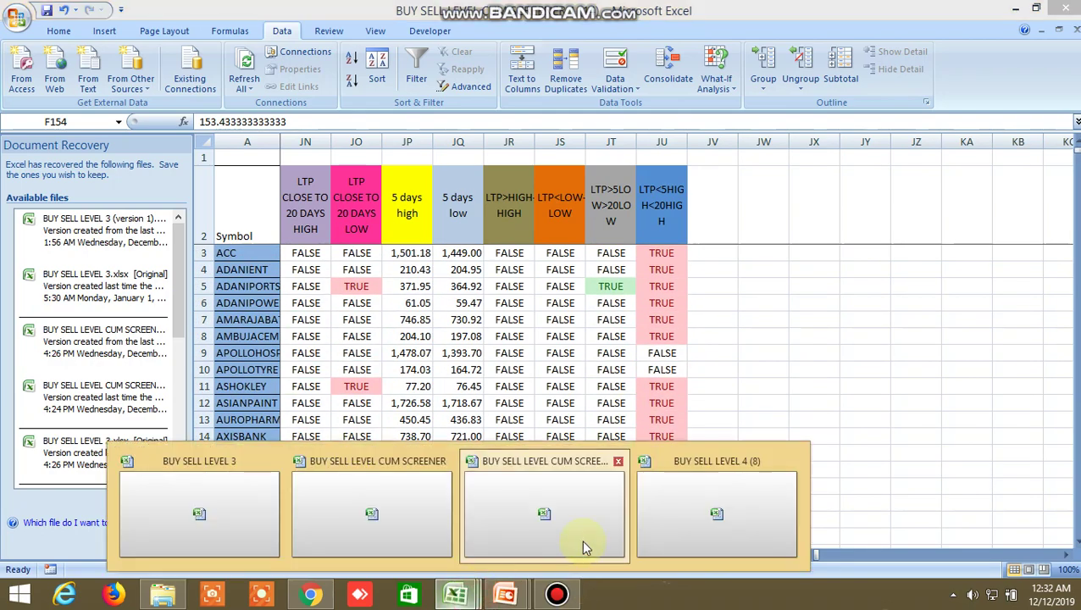
{"action": "left_click", "coordinate": [724, 533]}
{"action": "left_click_drag", "start_coordinate": [759, 552], "coordinate": [1052, 576]}
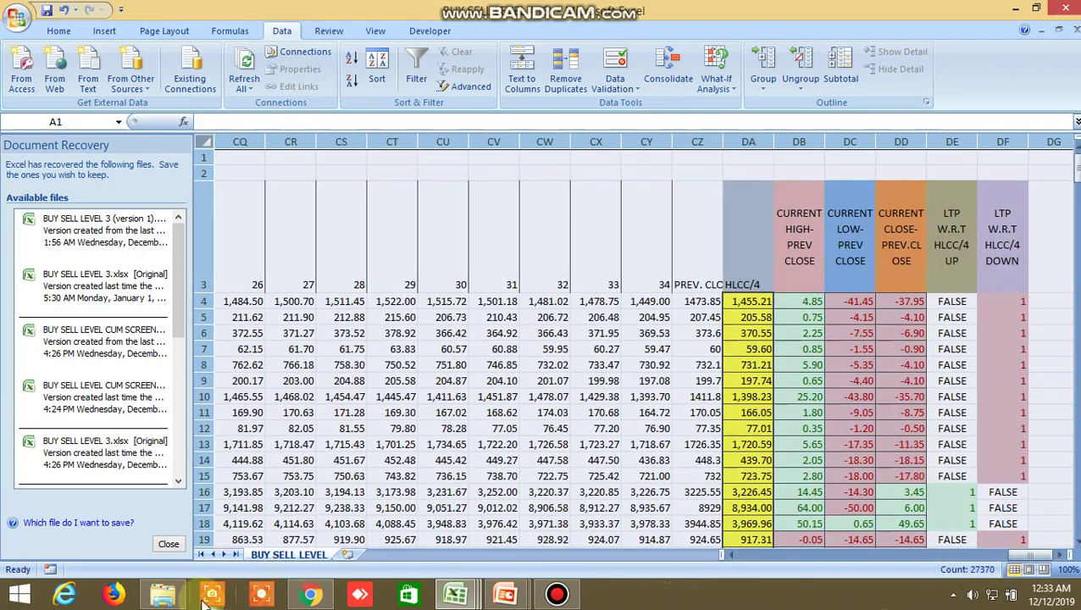
{"action": "left_click", "coordinate": [164, 596]}
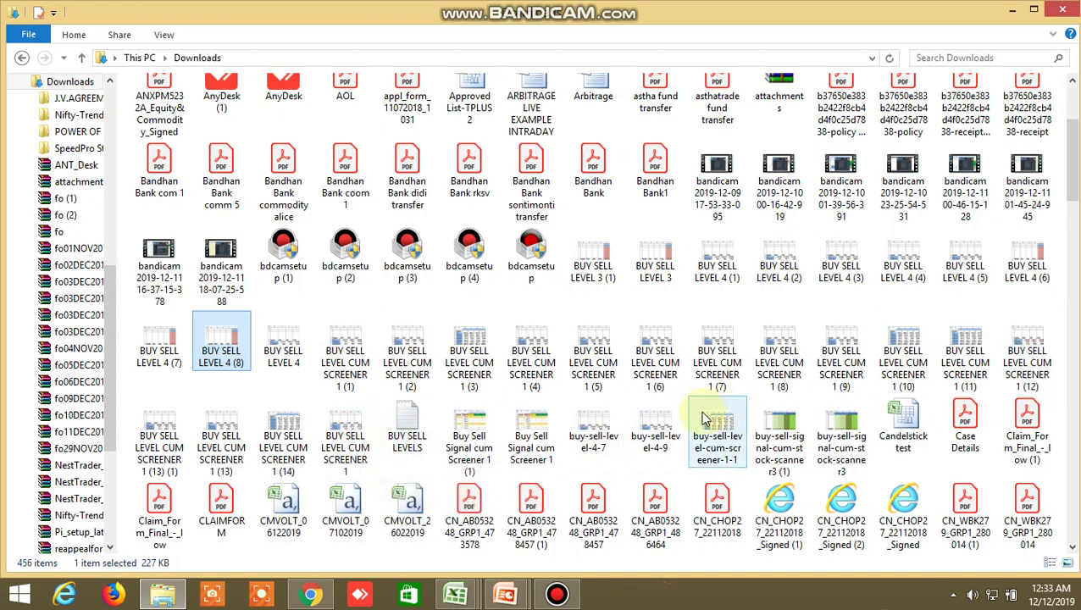
{"action": "left_click", "coordinate": [542, 597]}
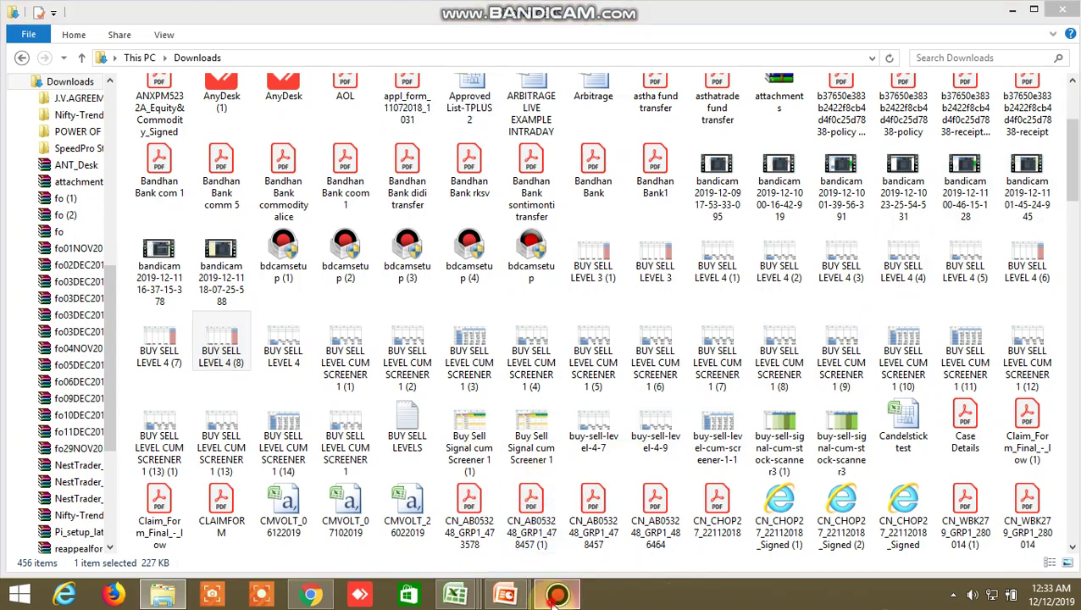
{"action": "left_click", "coordinate": [557, 596]}
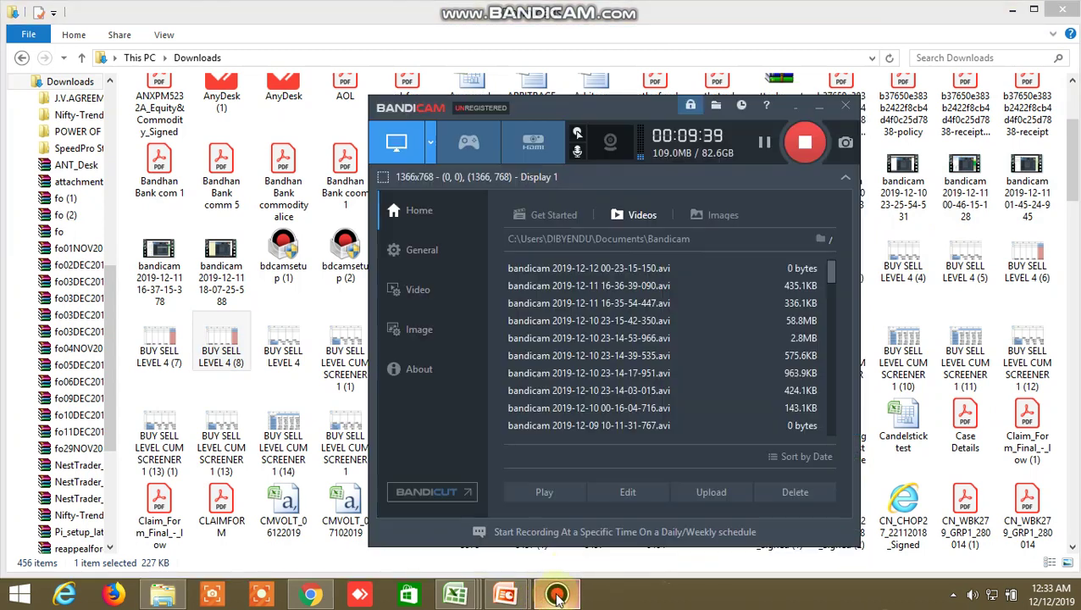
{"action": "left_click", "coordinate": [819, 107]}
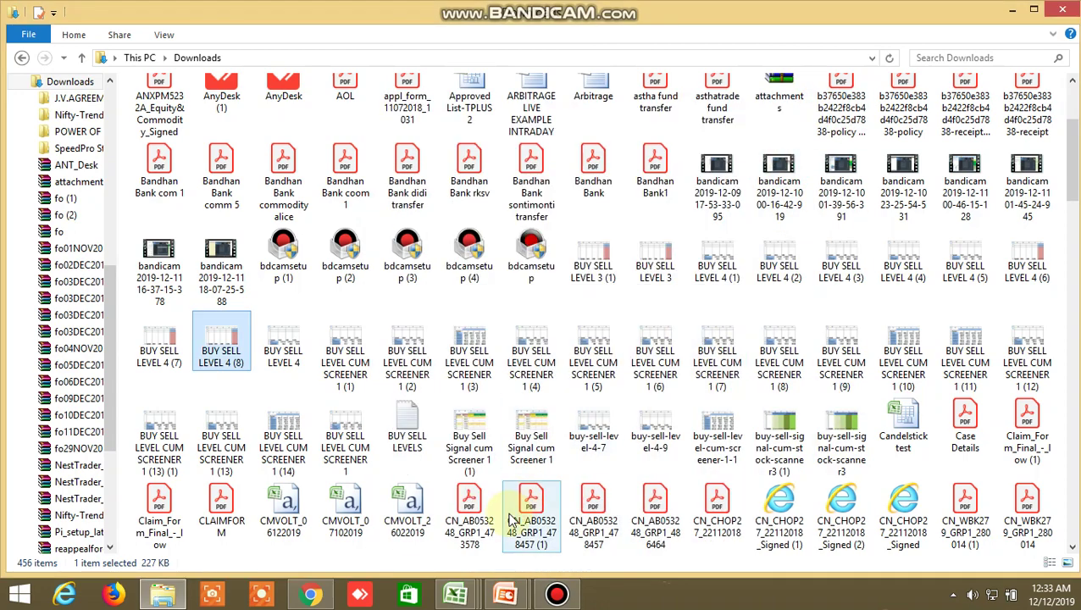
{"action": "mouse_move", "coordinate": [455, 593]}
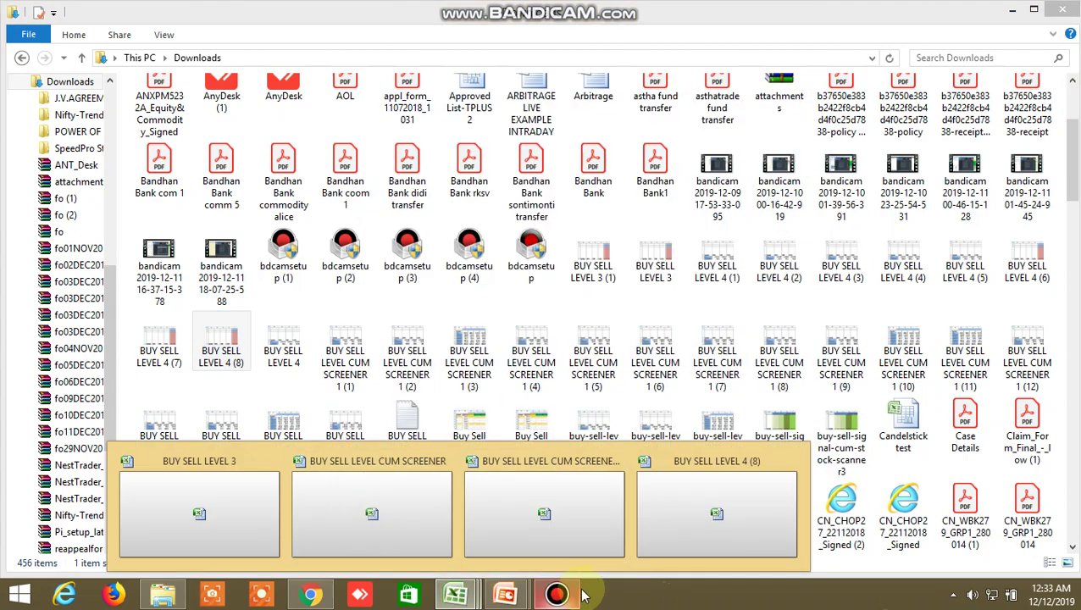
{"action": "left_click", "coordinate": [556, 597]}
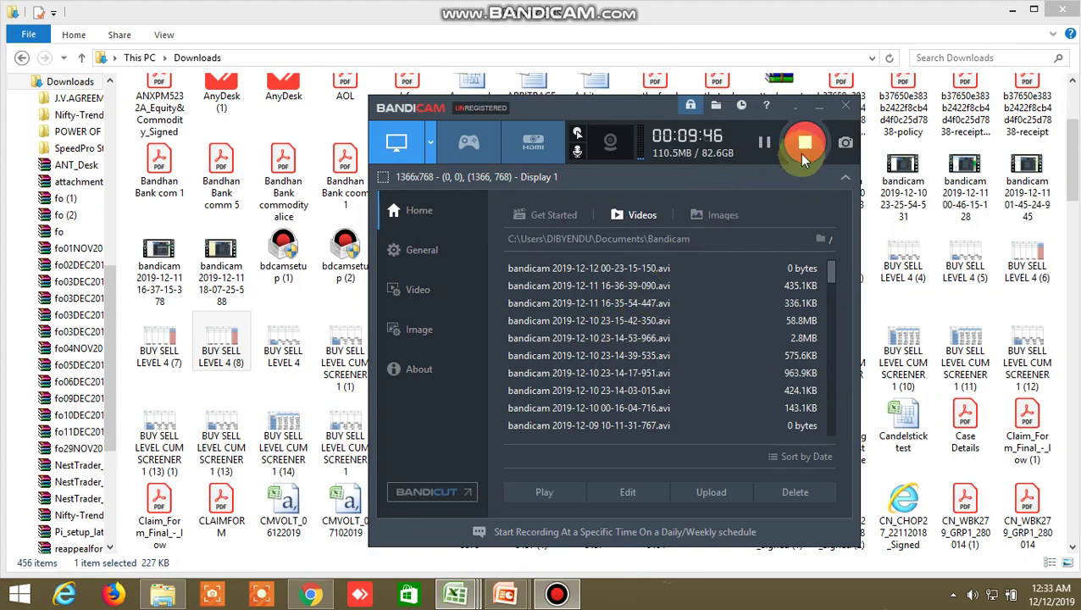